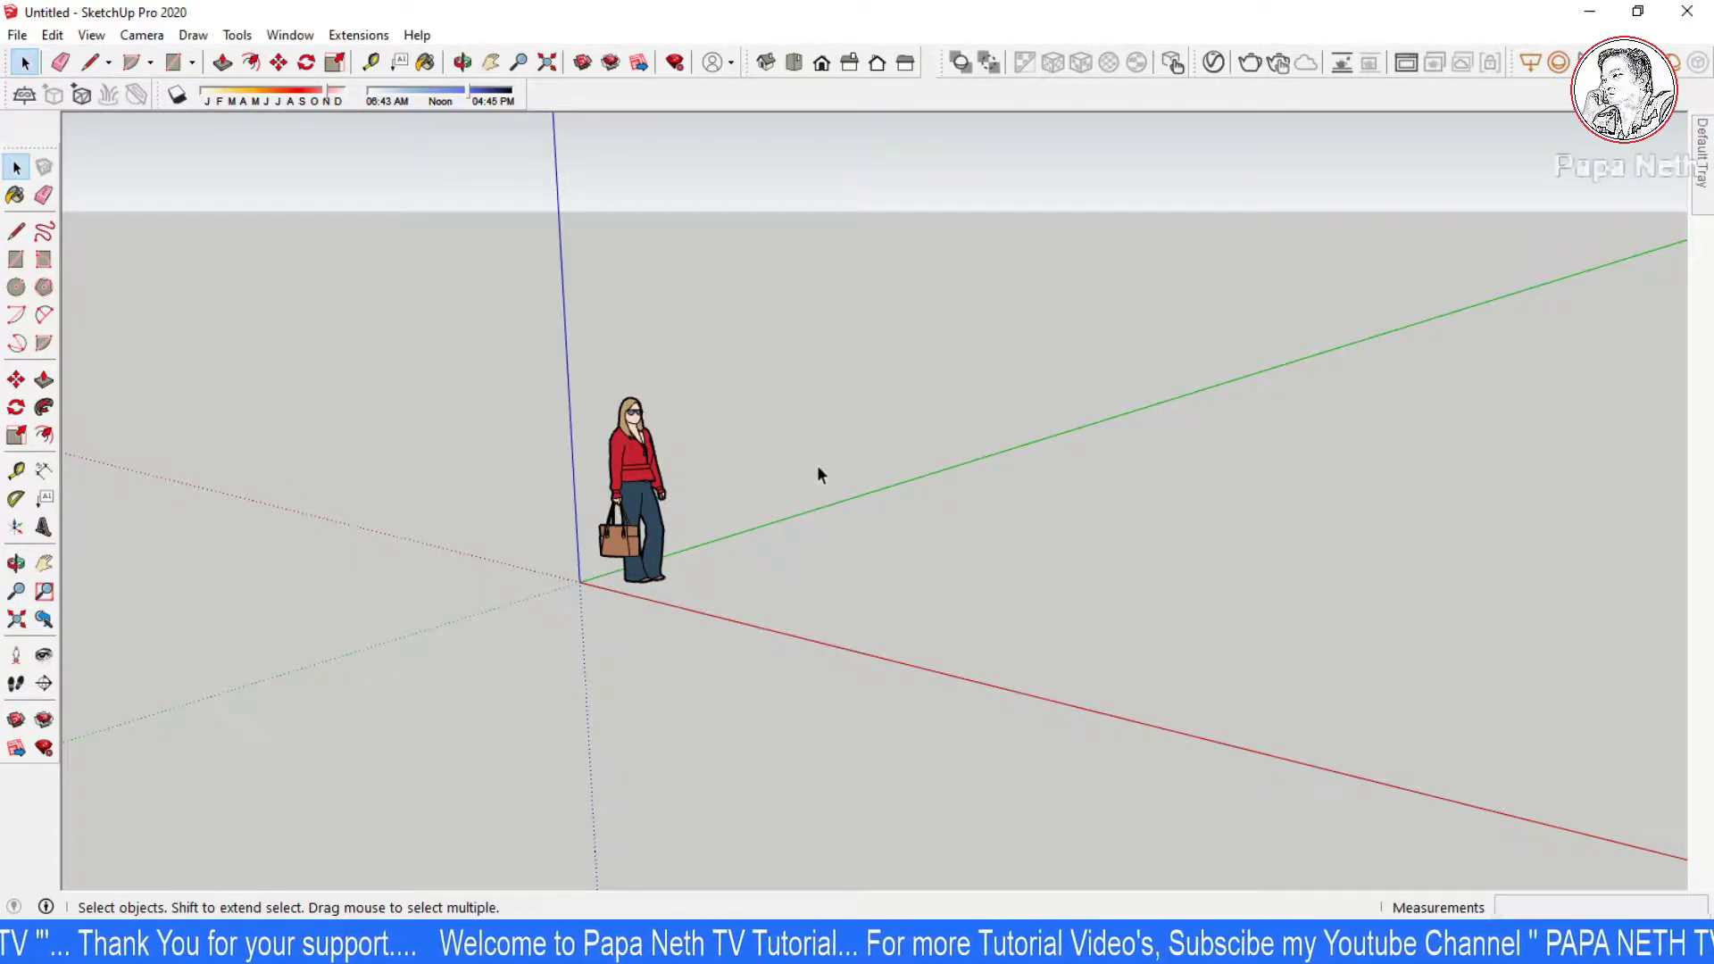
Step: Turn the Axes display off and back on from the View menu
left_click(238, 38)
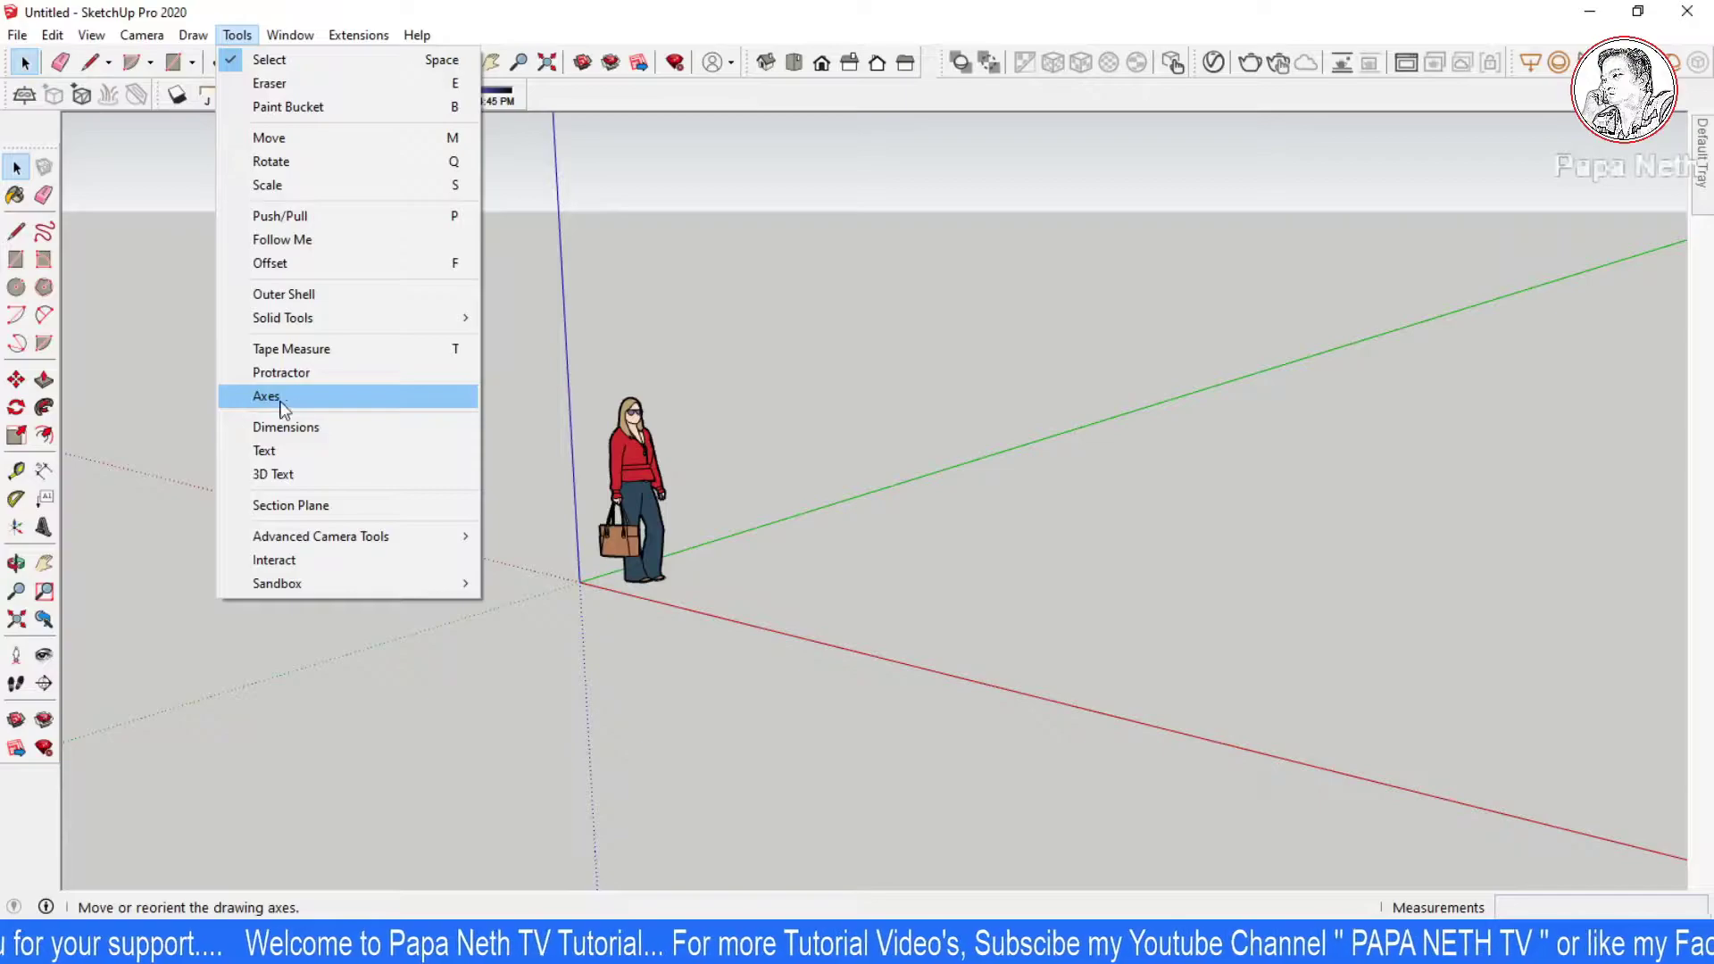
left_click(566, 314)
left_click(93, 38)
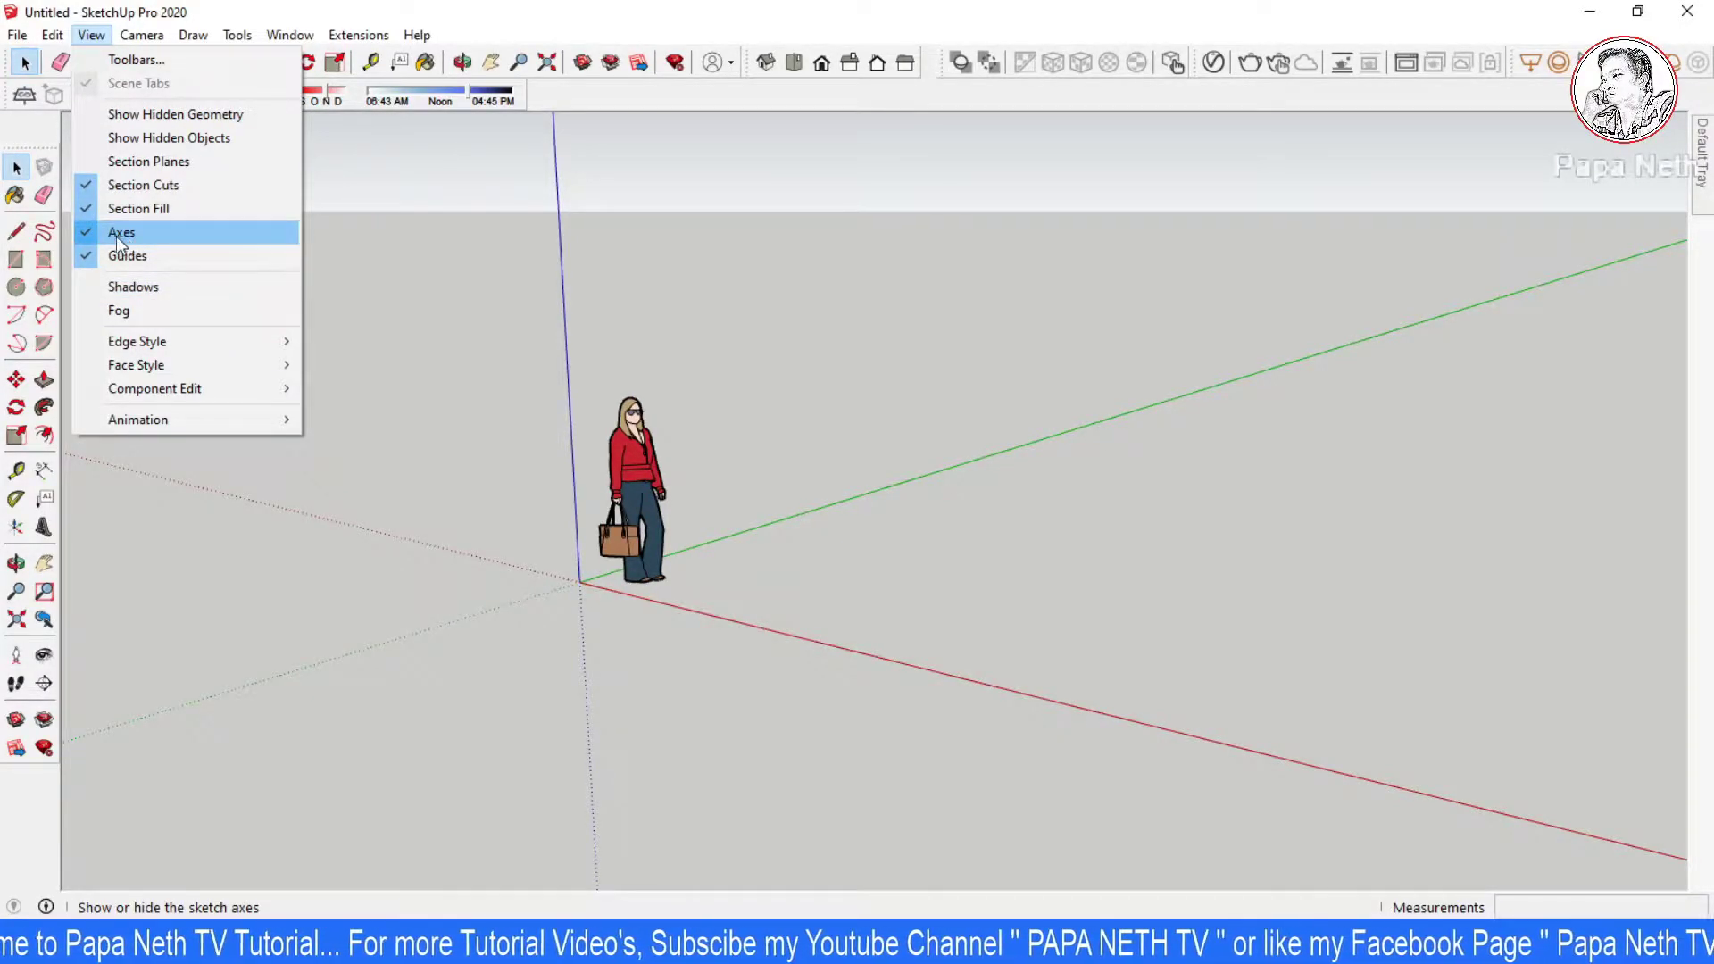
left_click(89, 236)
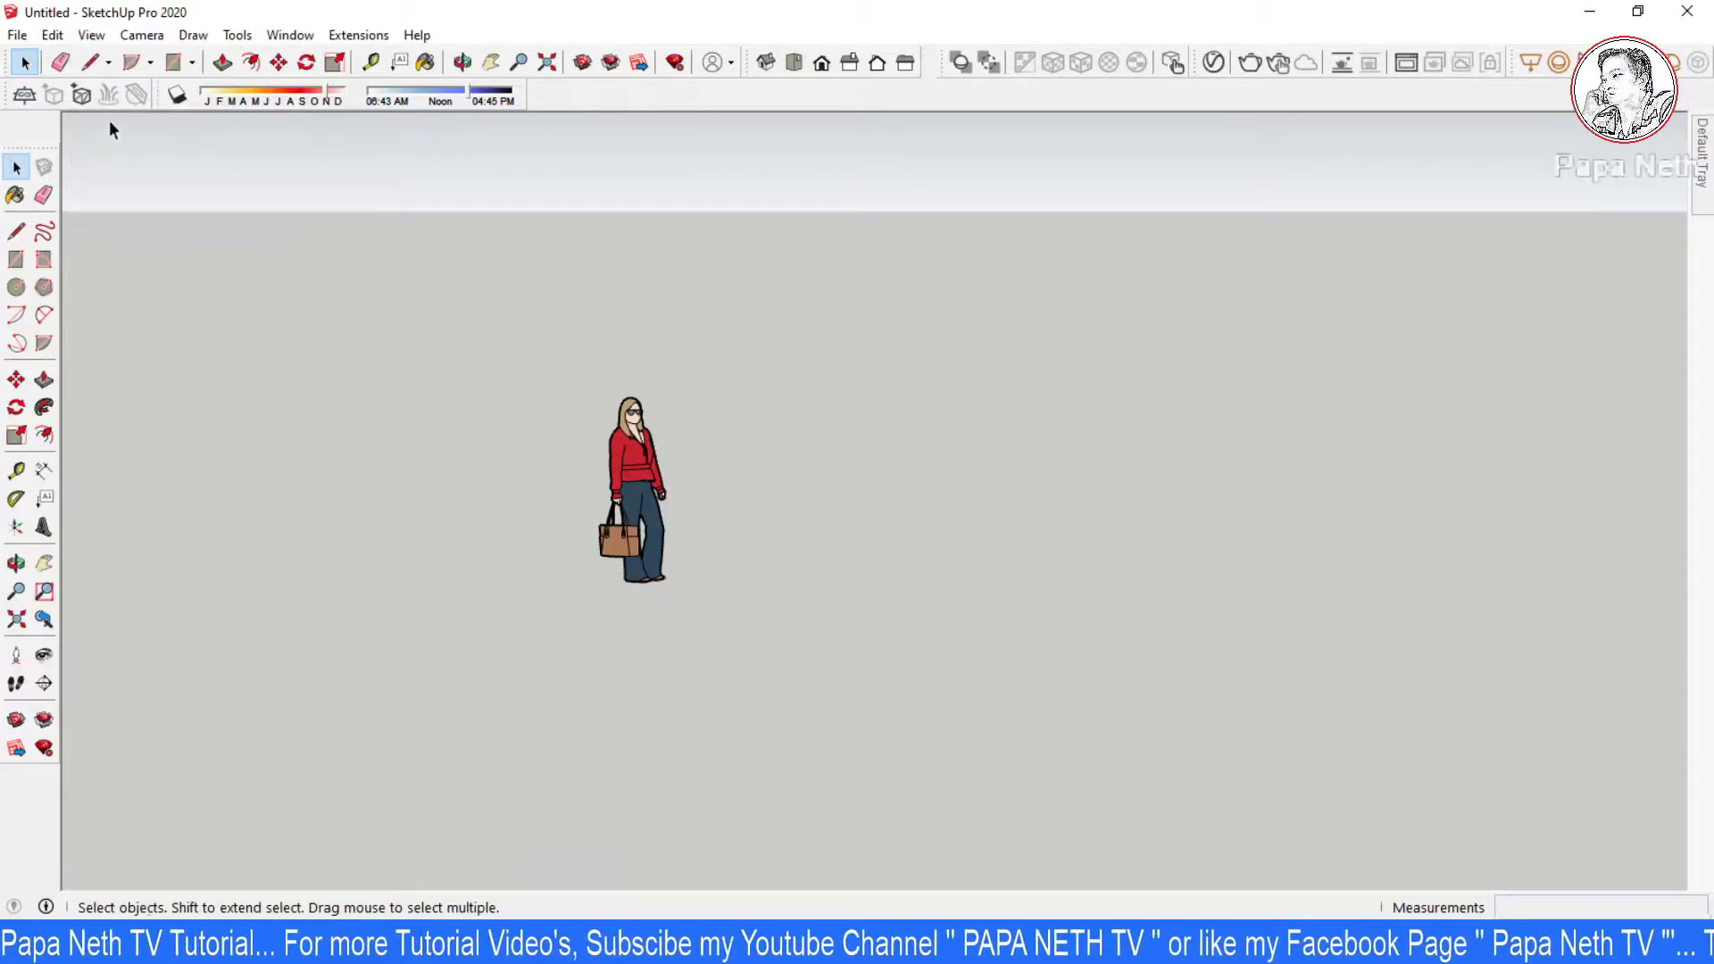
left_click(91, 36)
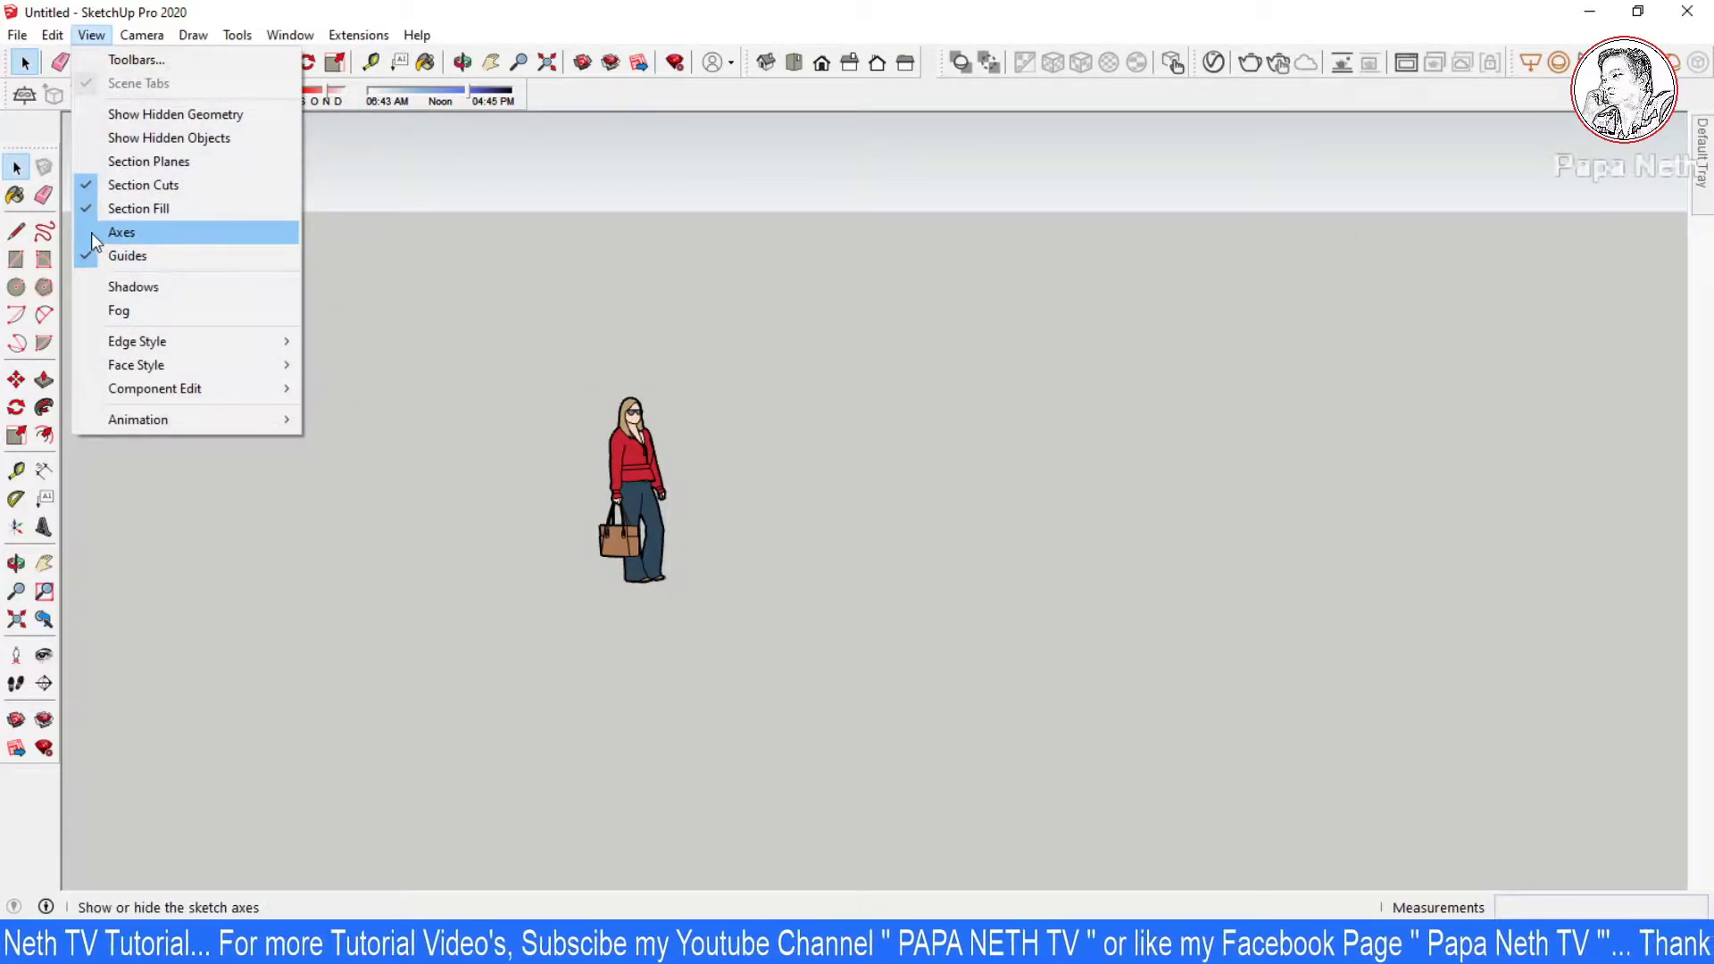
left_click(91, 232)
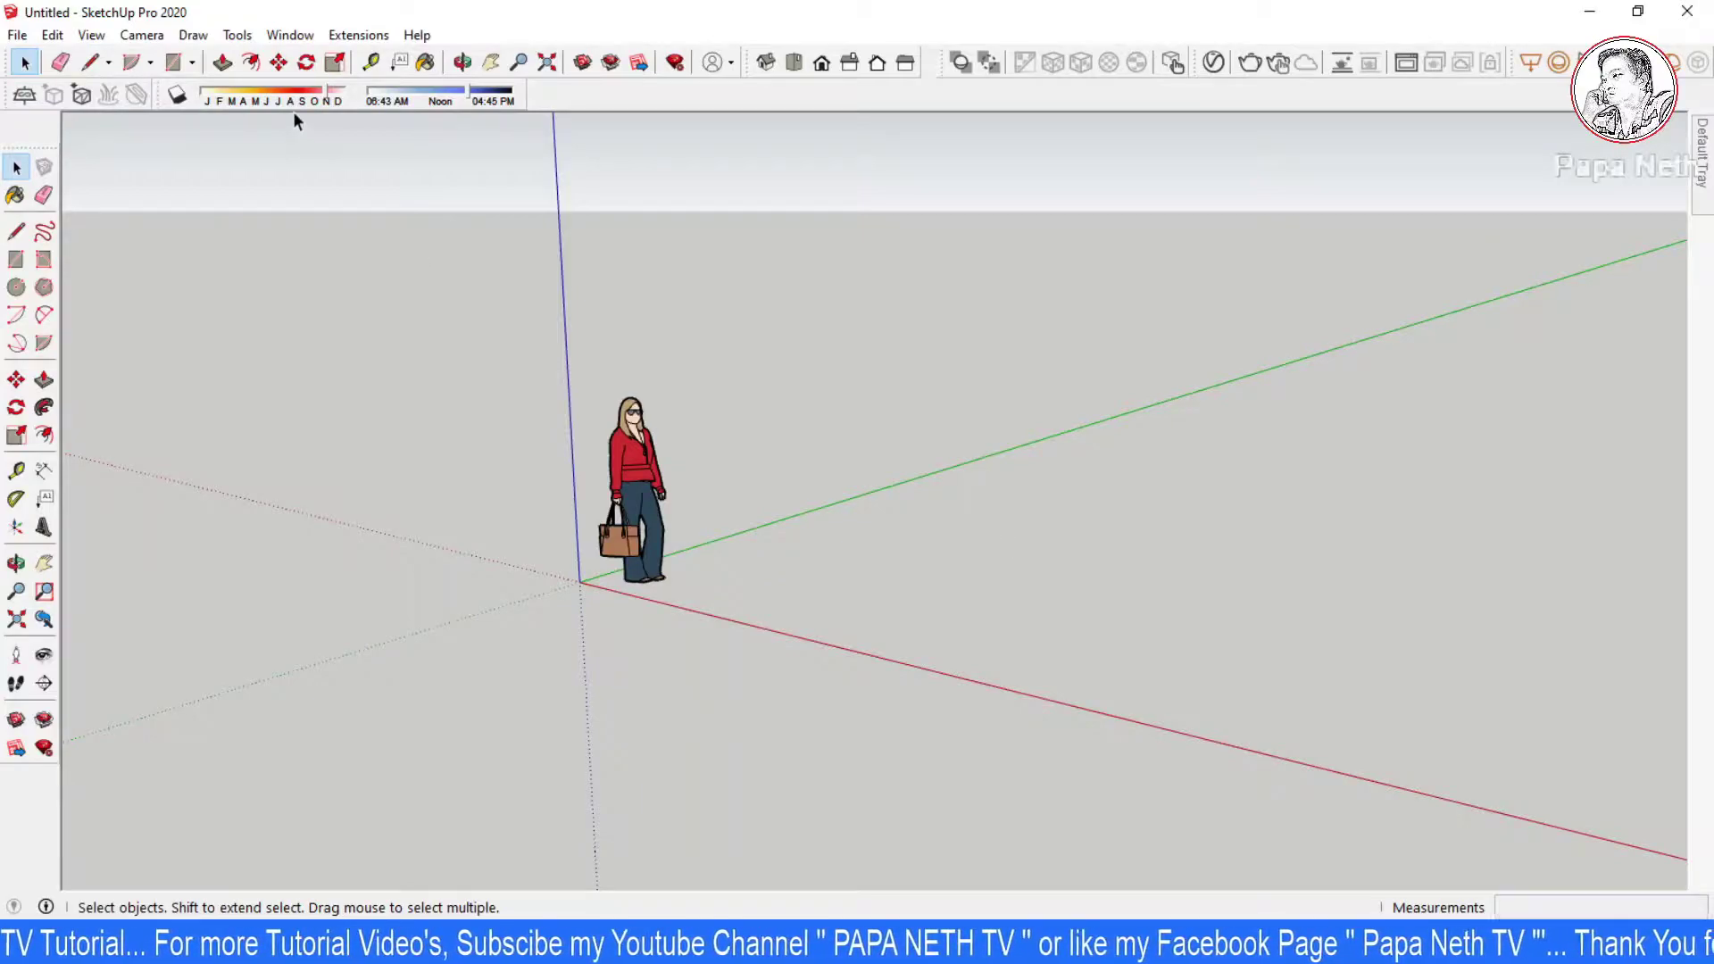
left_click(237, 35)
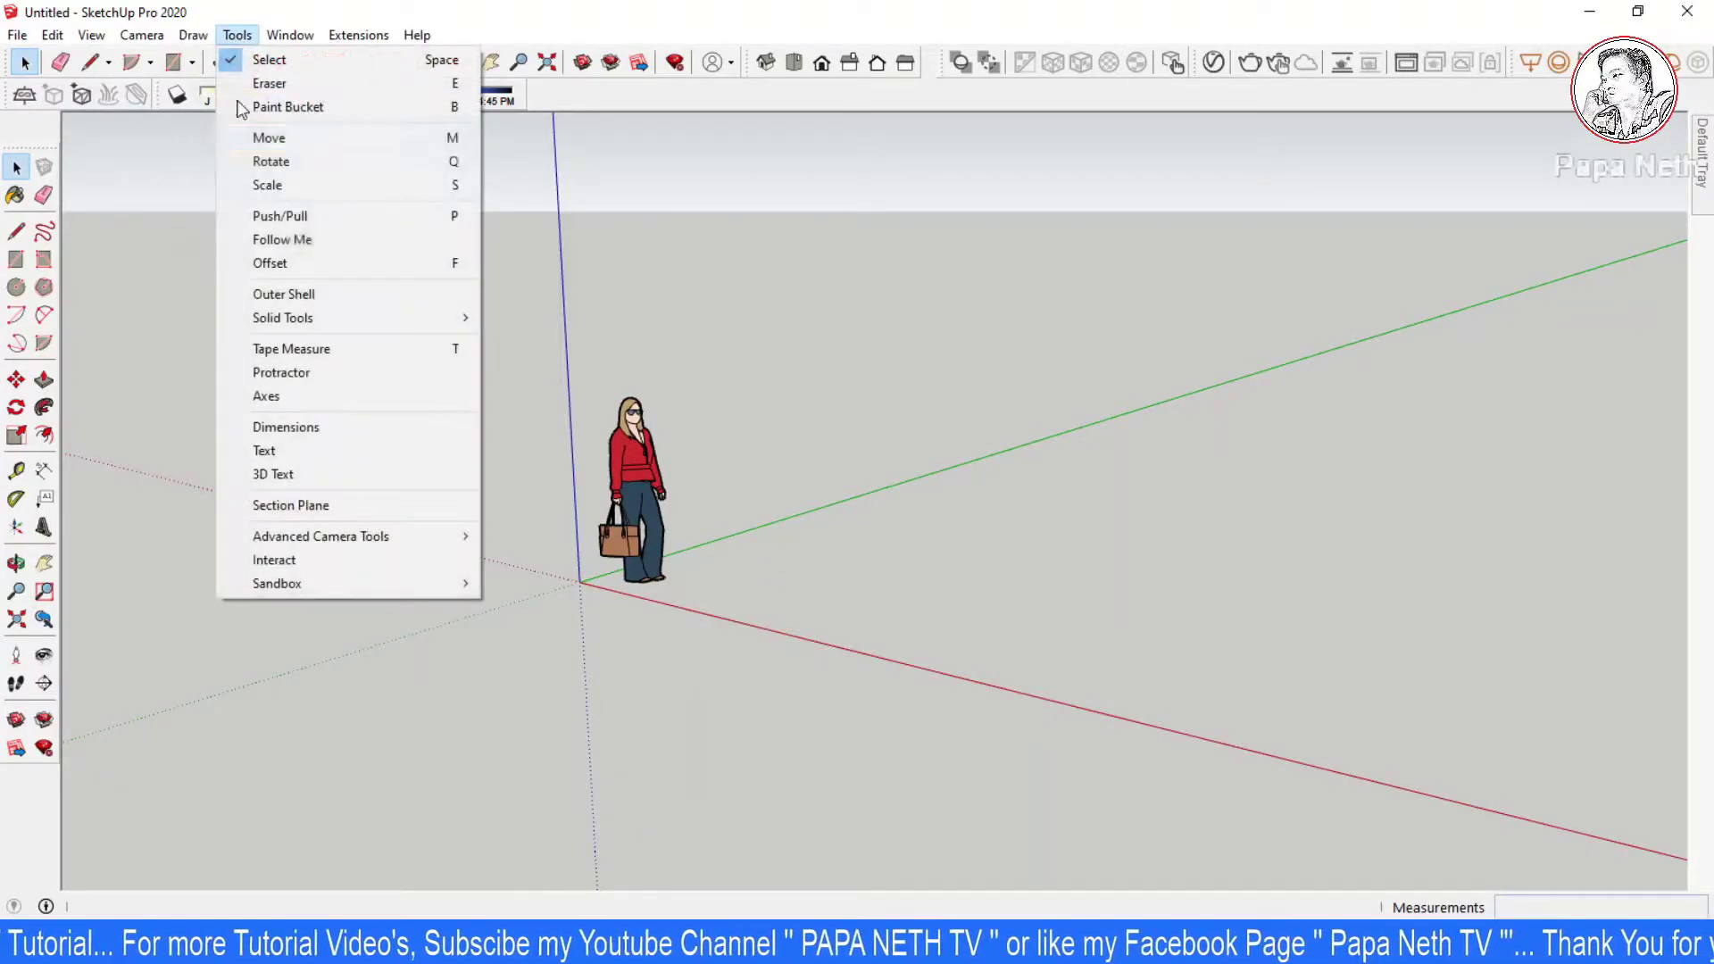
Step: Reorient the axes at the figure's feet, red along the old green line and green along the old red
left_click(336, 401)
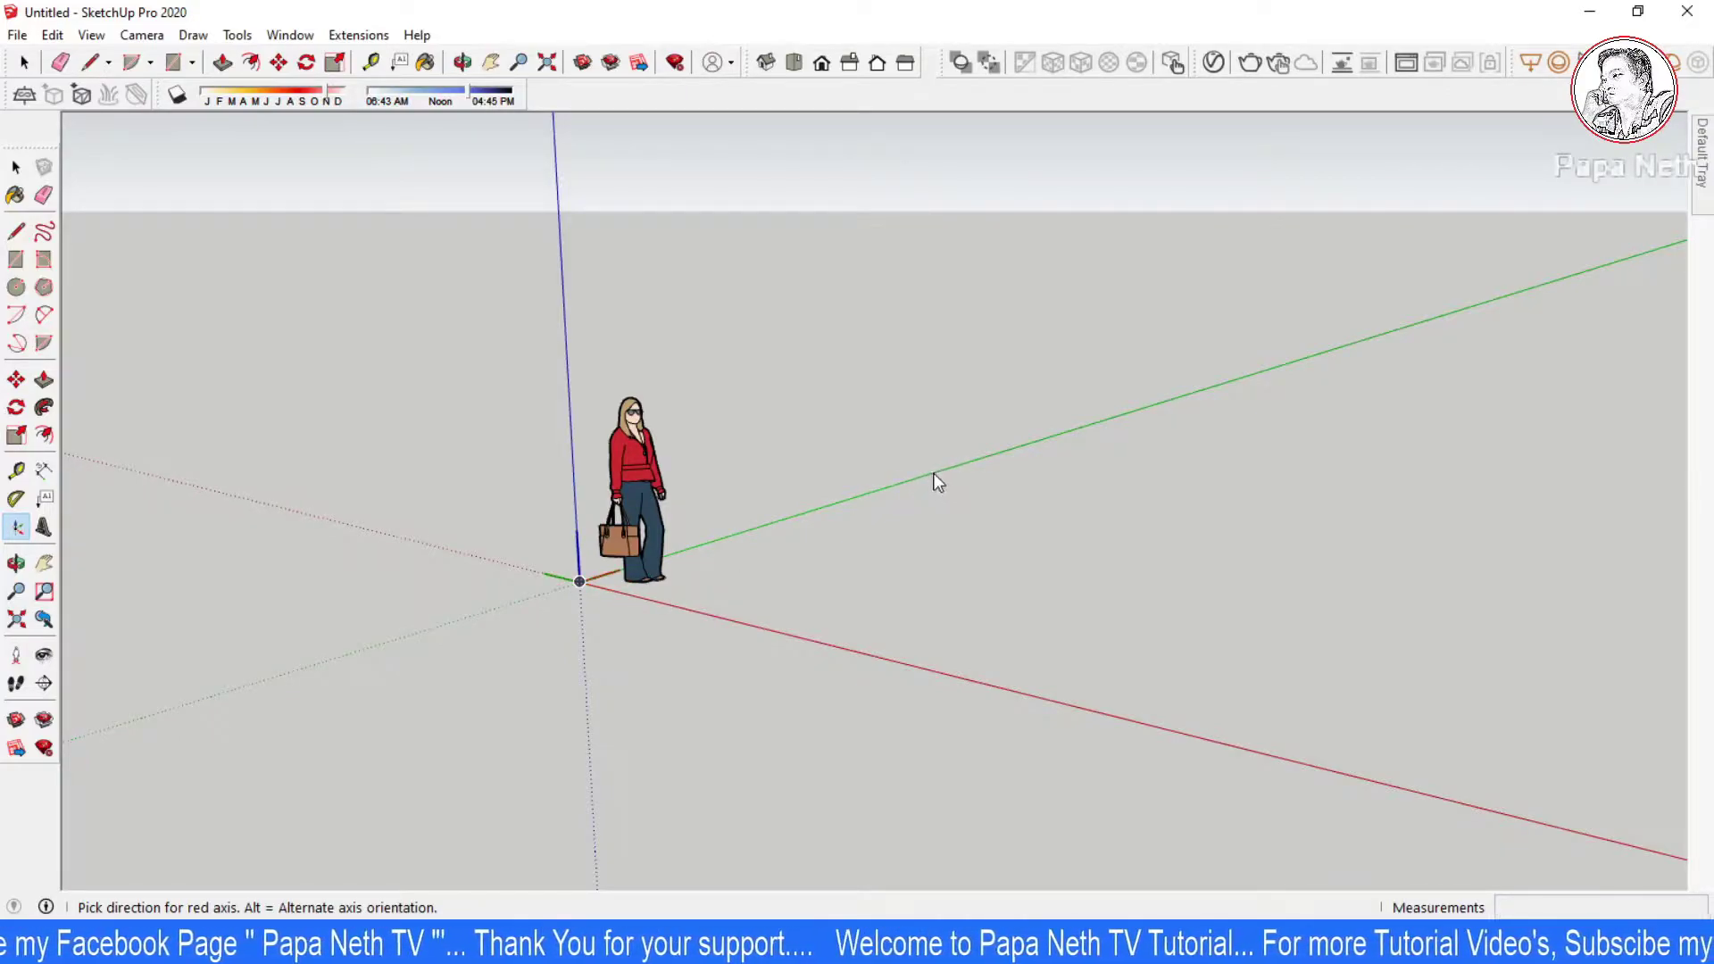
left_click(907, 494)
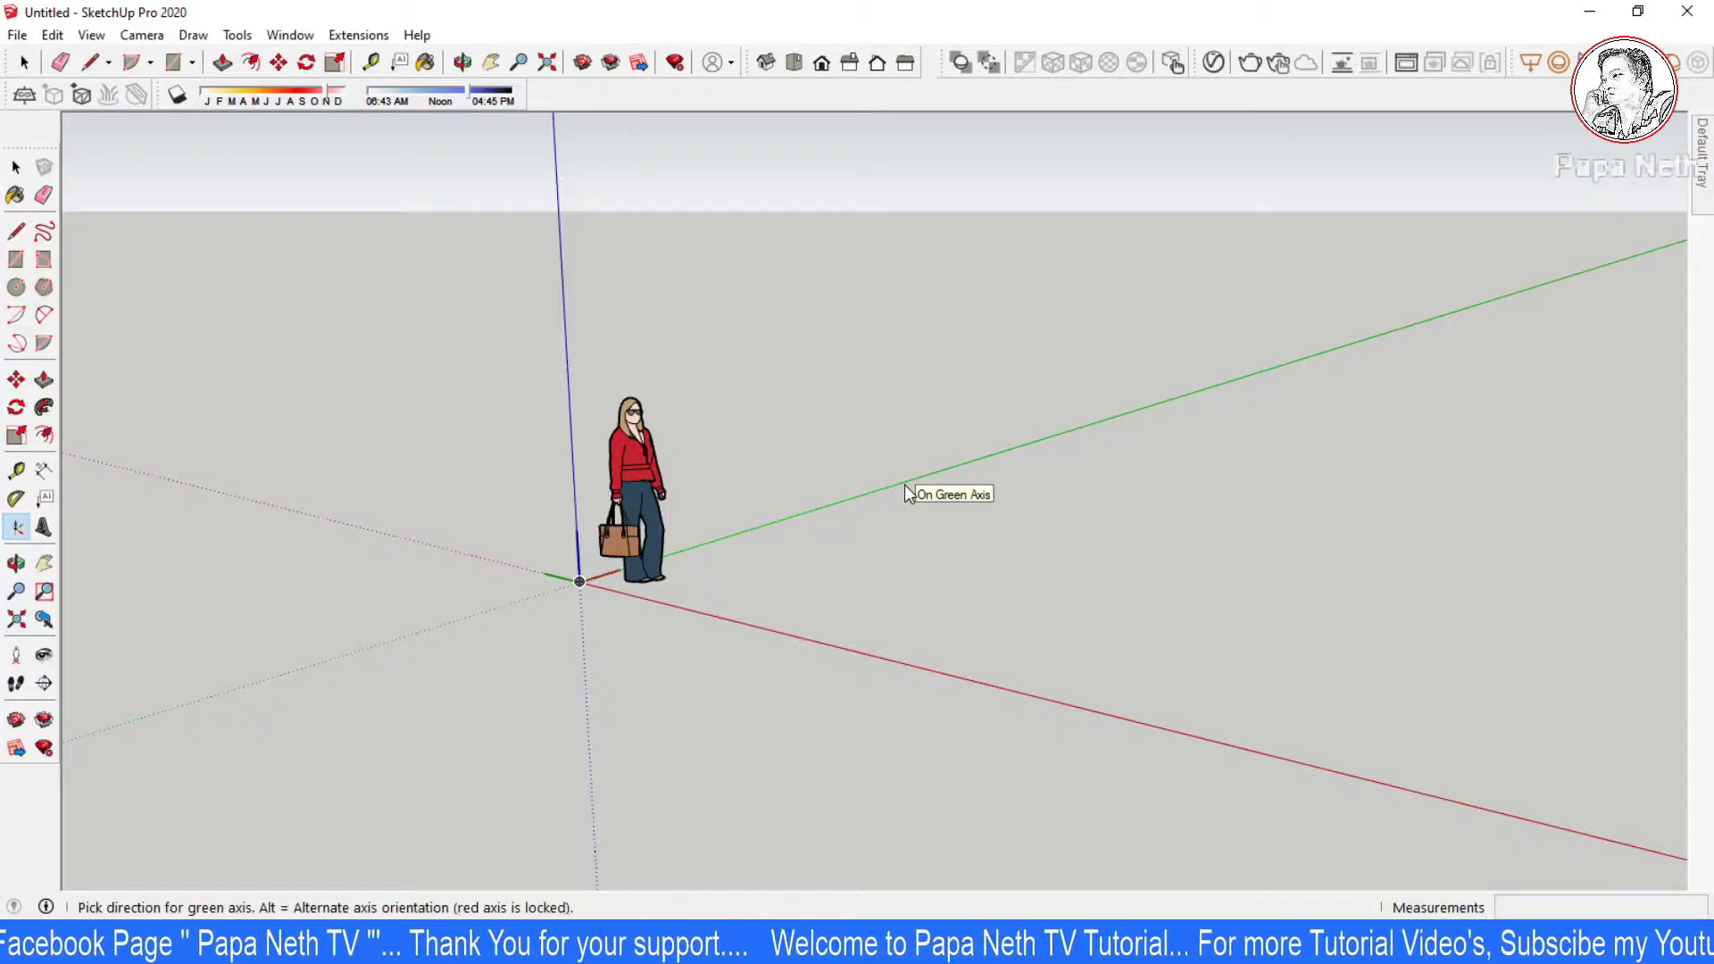
left_click(874, 662)
mouse_move(871, 659)
middle_mouse_down()
mouse_move(902, 593)
mouse_move(944, 585)
mouse_move(849, 670)
middle_mouse_up()
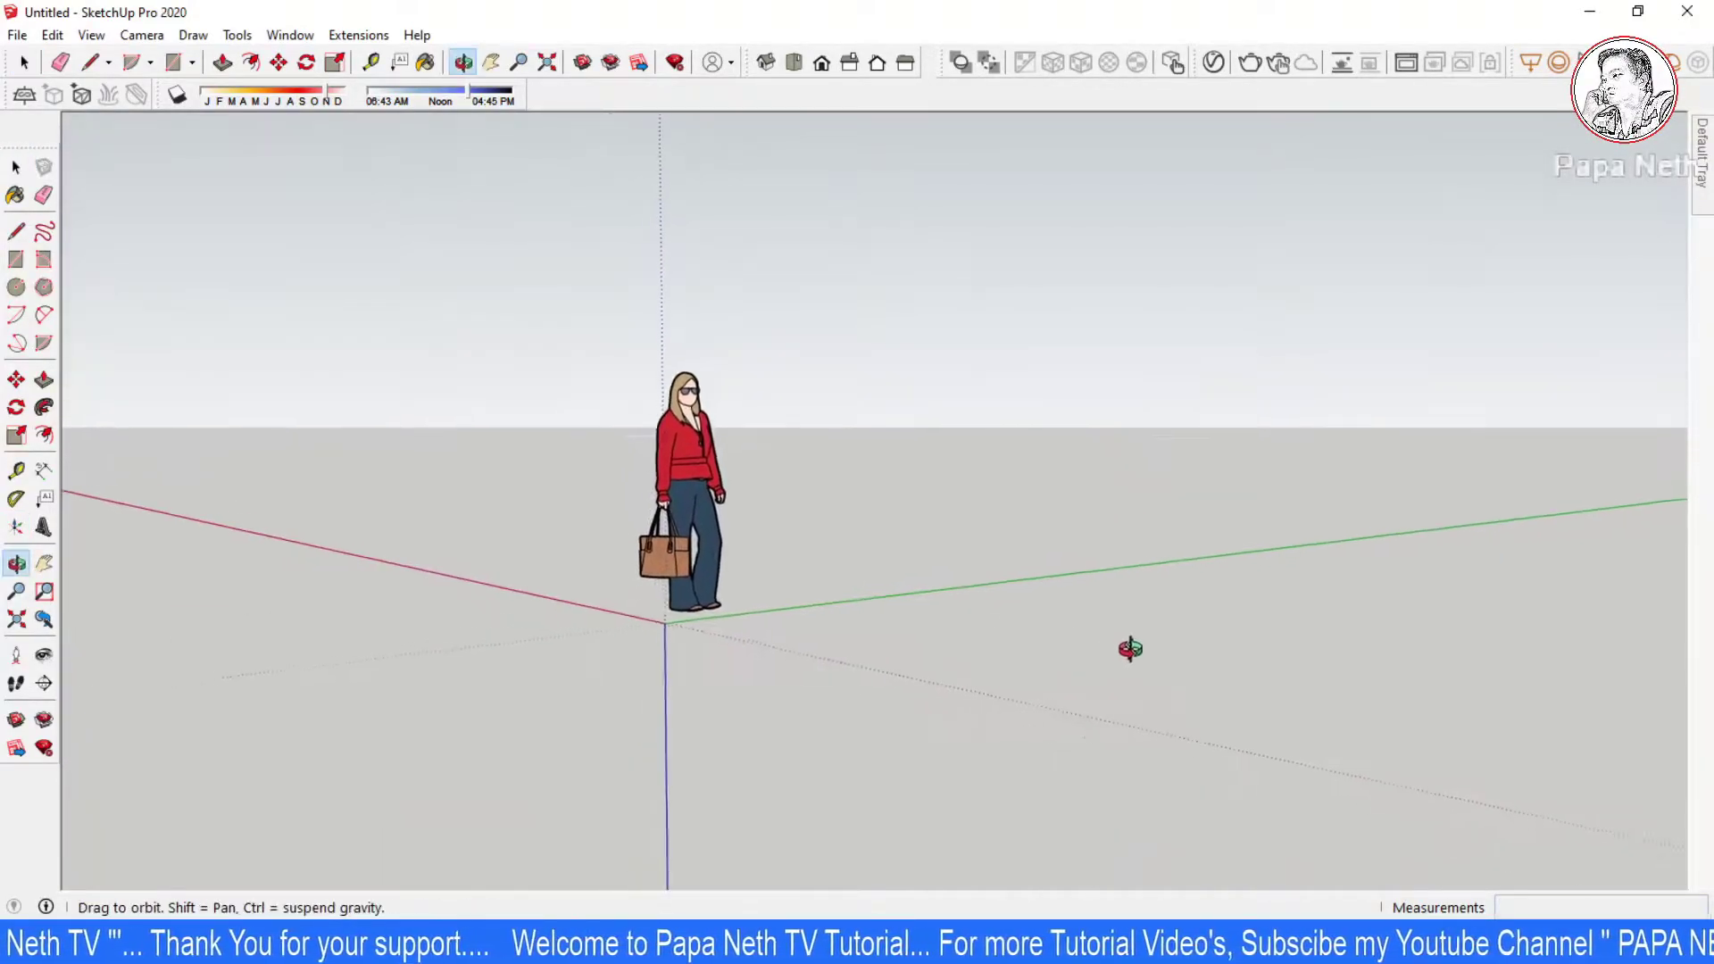
left_click_drag(848, 669, 699, 676)
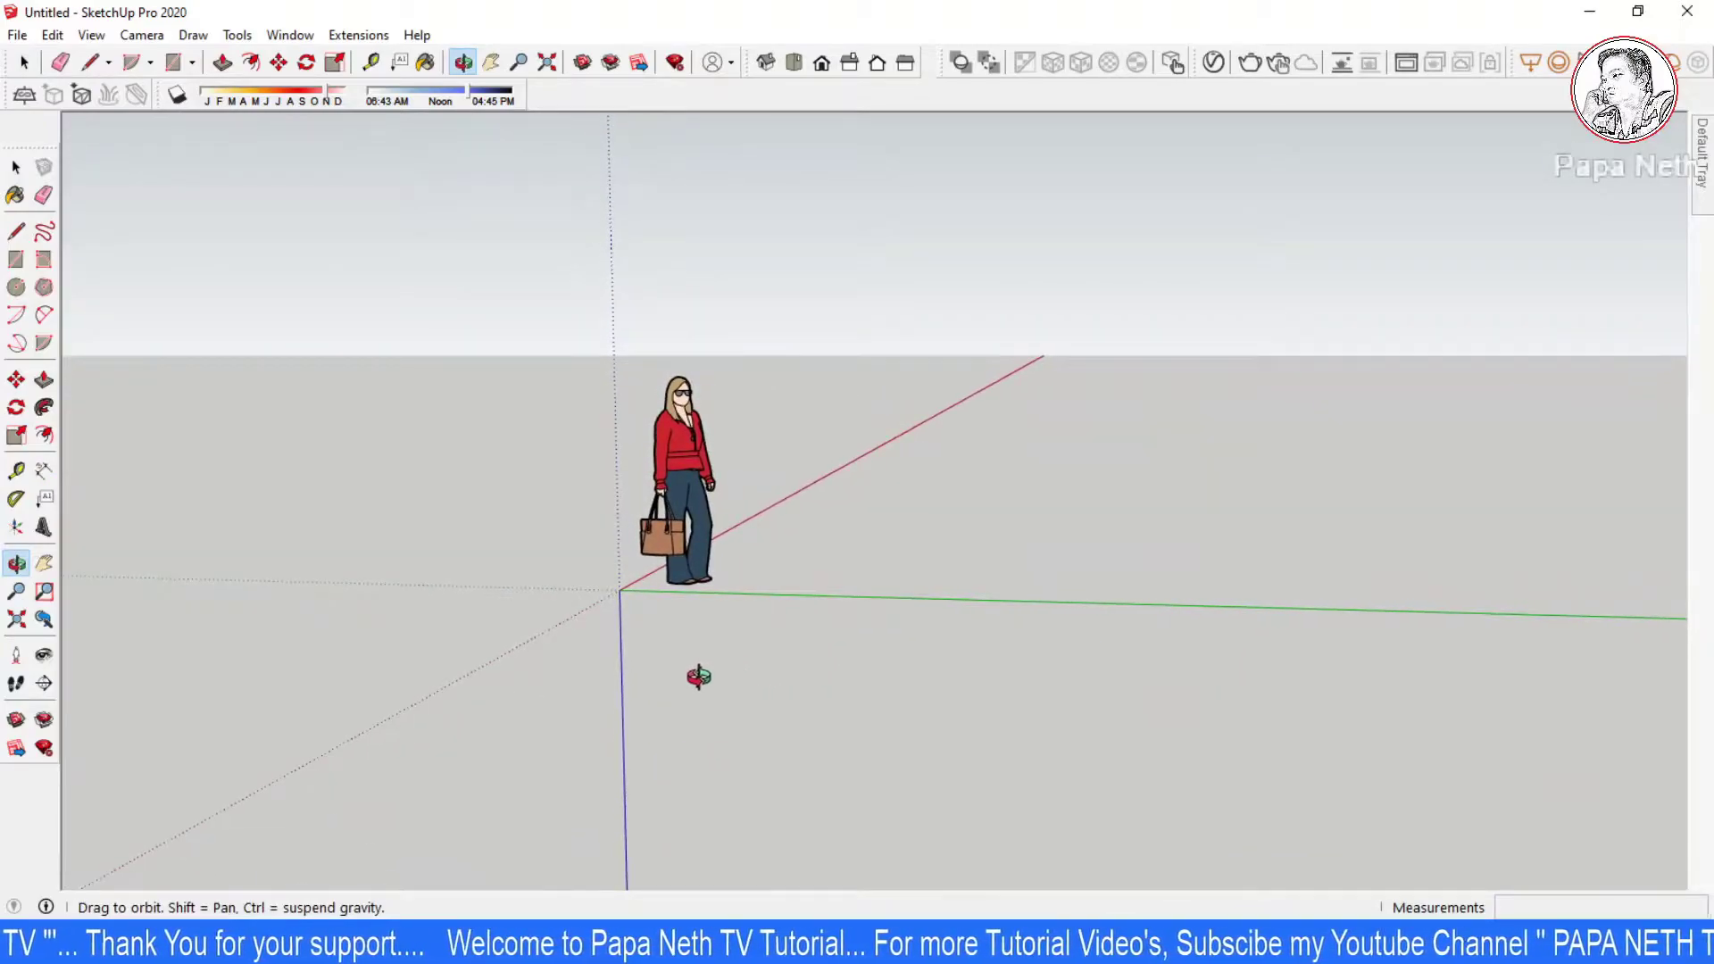
key("space")
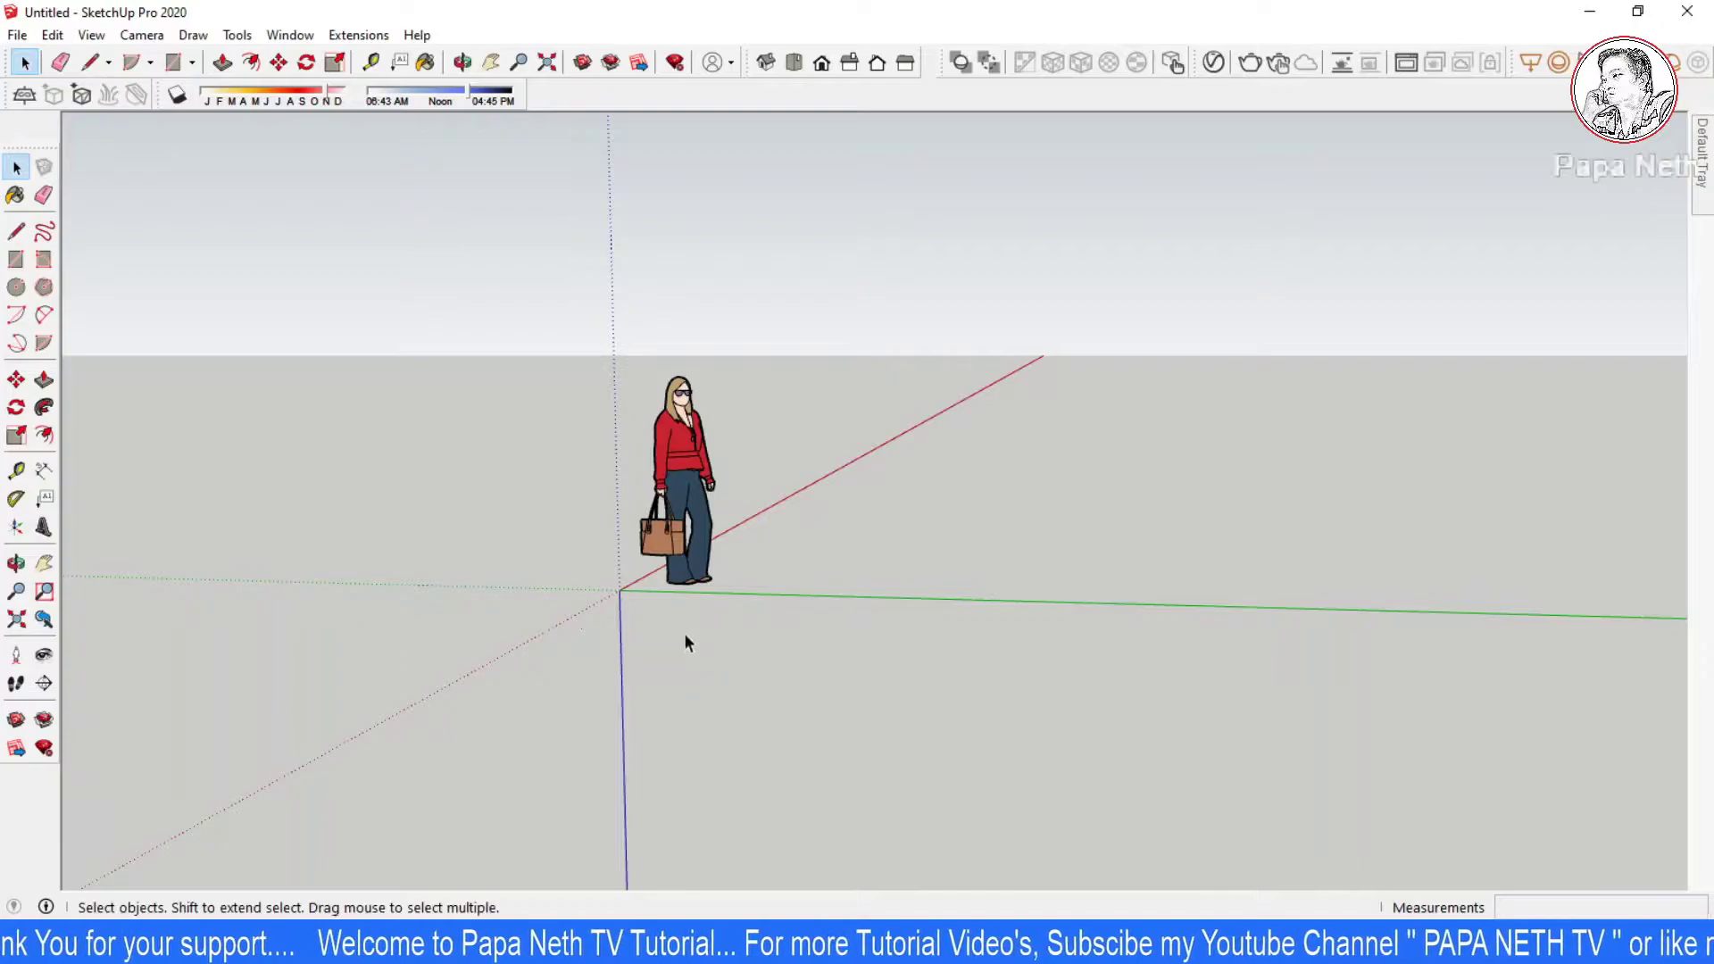
middle_click_drag(574, 395, 535, 375)
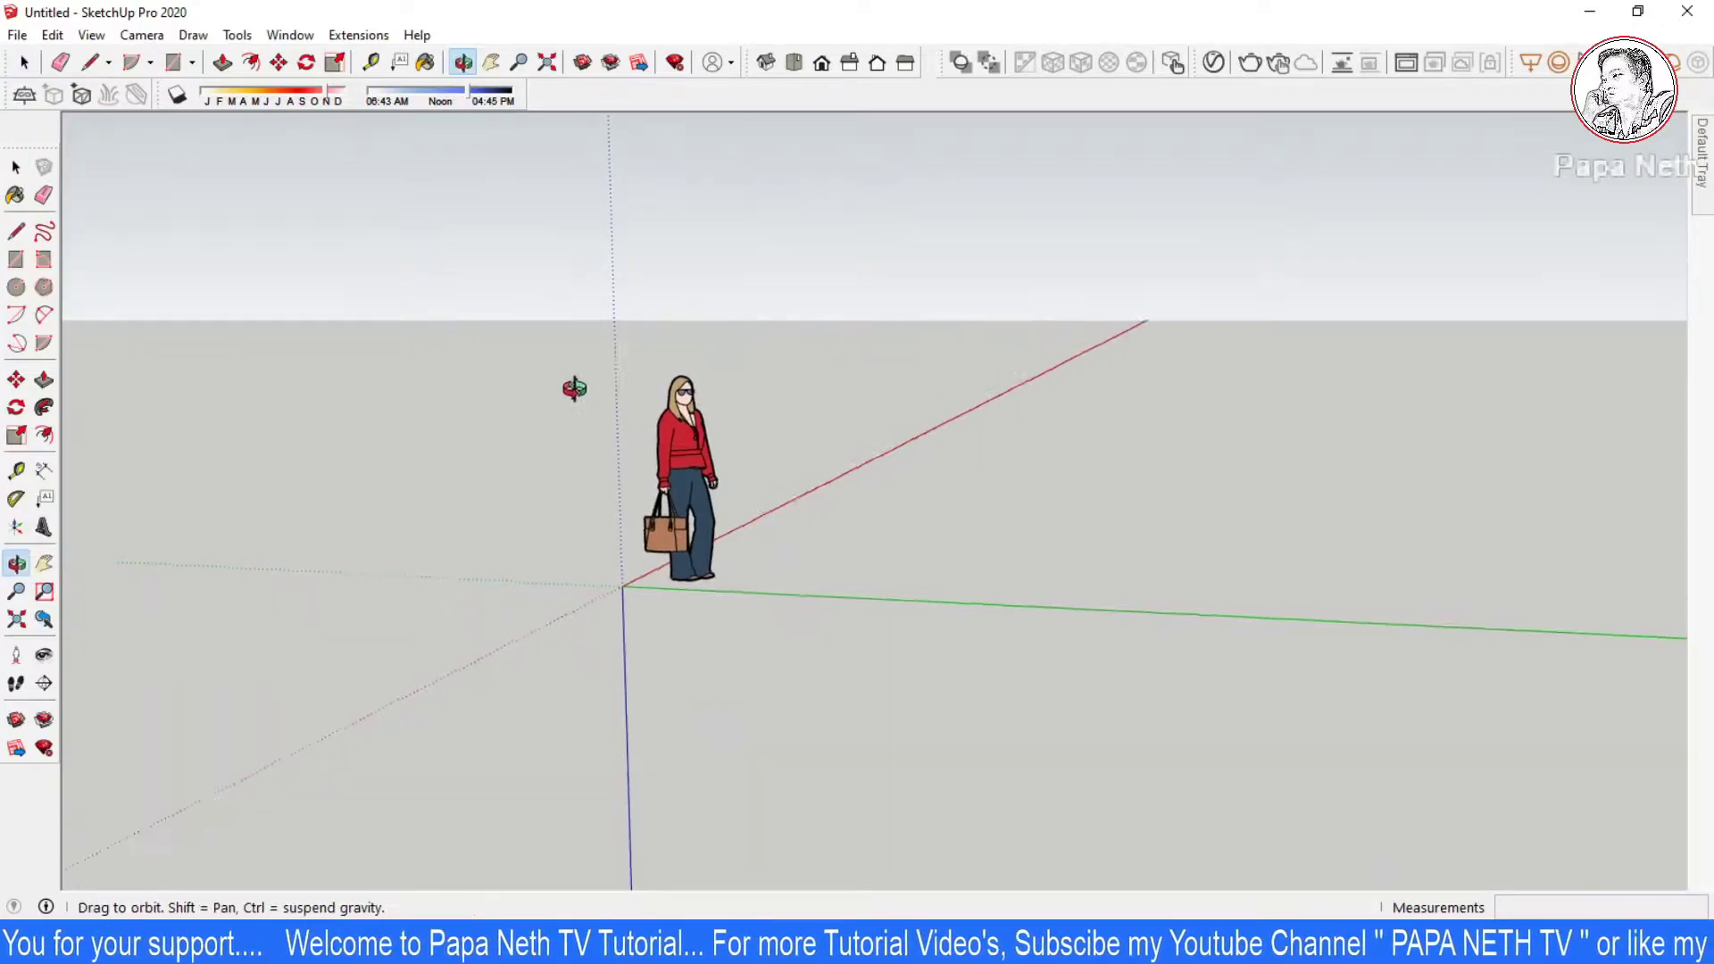
Step: Redefine the axes at the figure's feet so blue points upward and green runs right along the ground
left_click(246, 41)
left_click(298, 391)
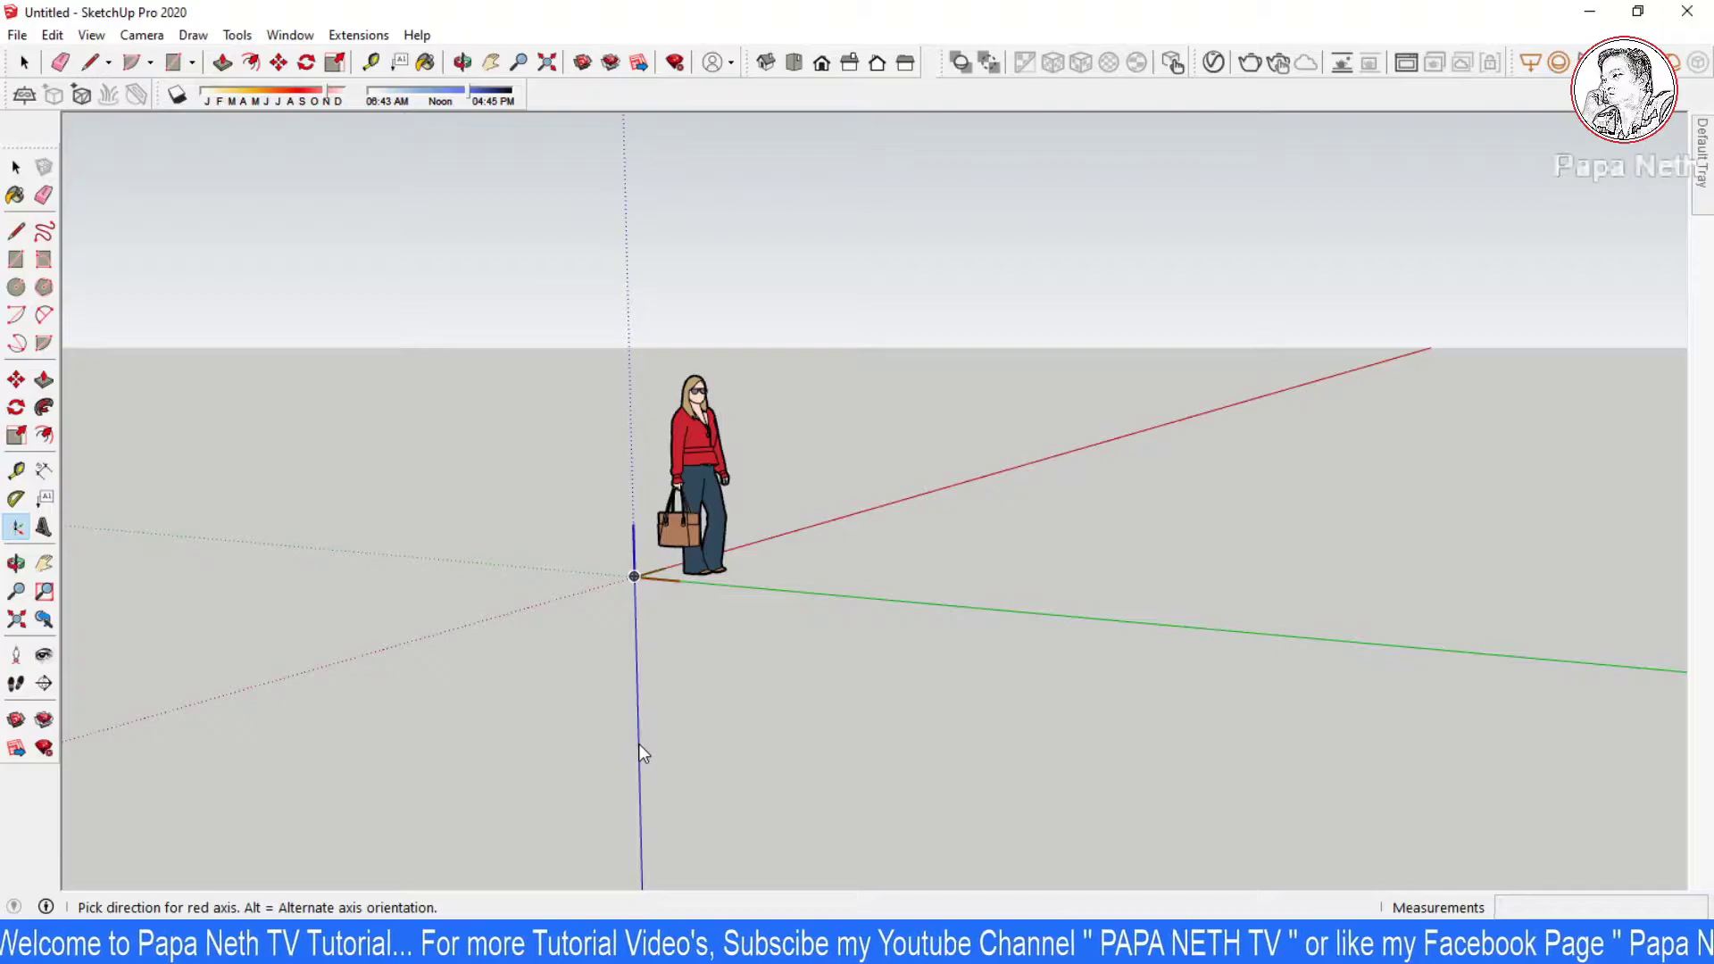
left_click(656, 790)
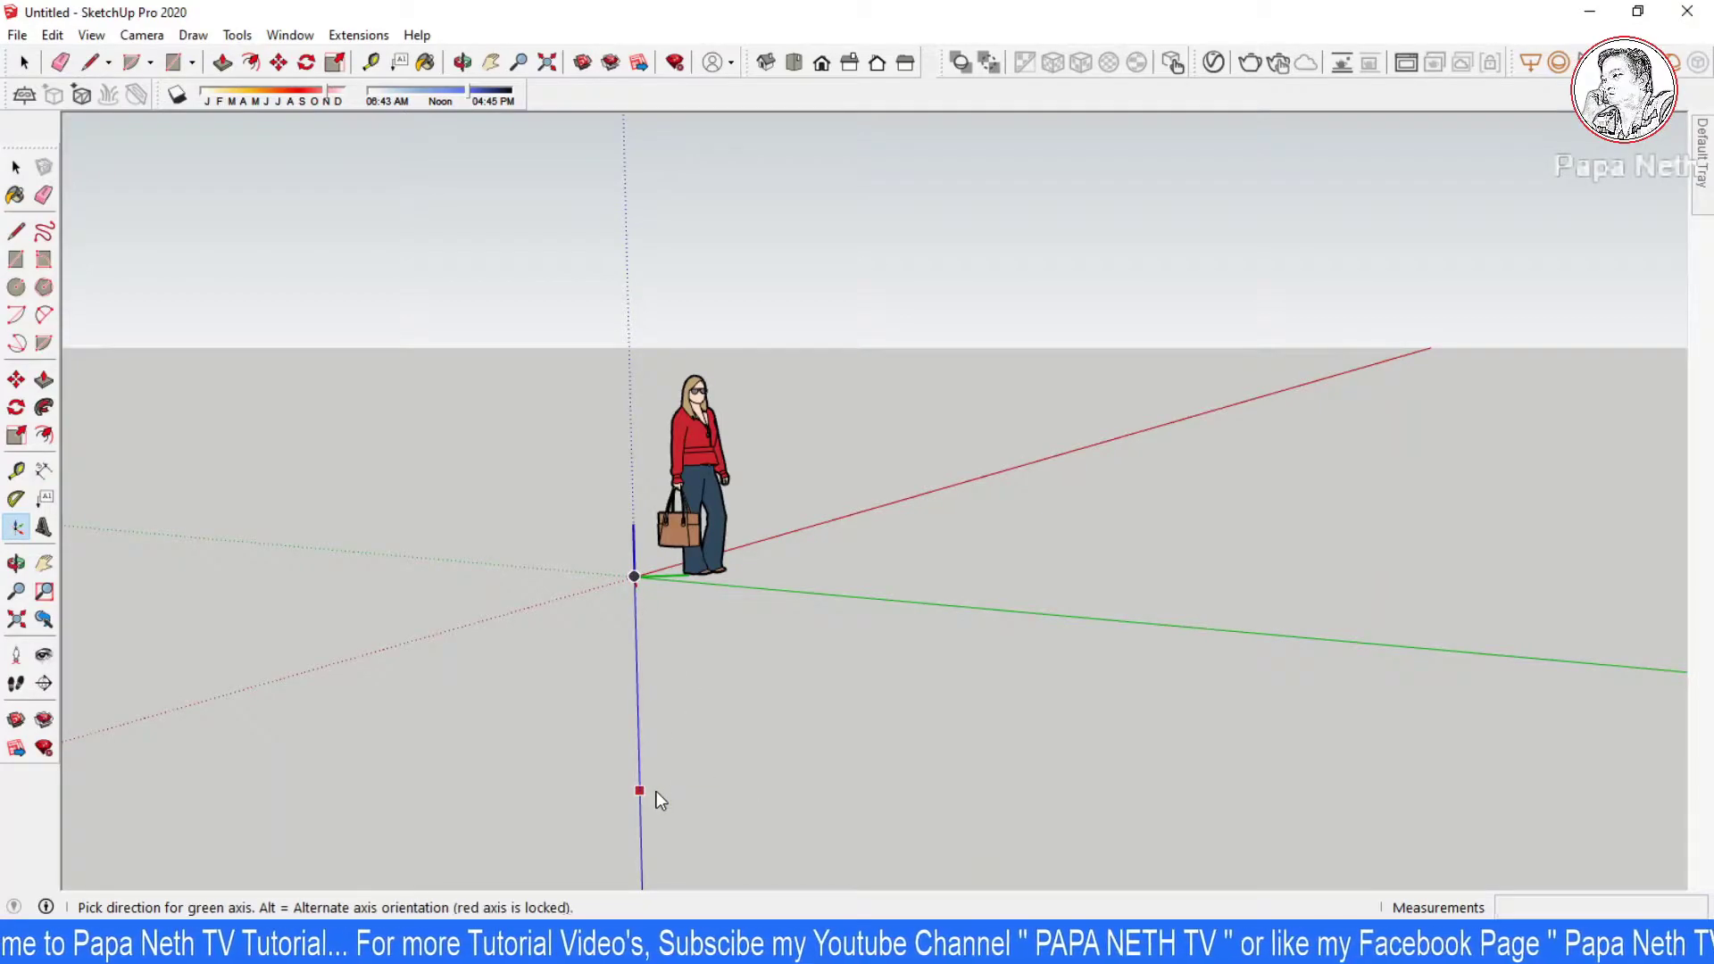
left_click(1025, 623)
key("o")
left_click_drag(872, 616, 656, 614)
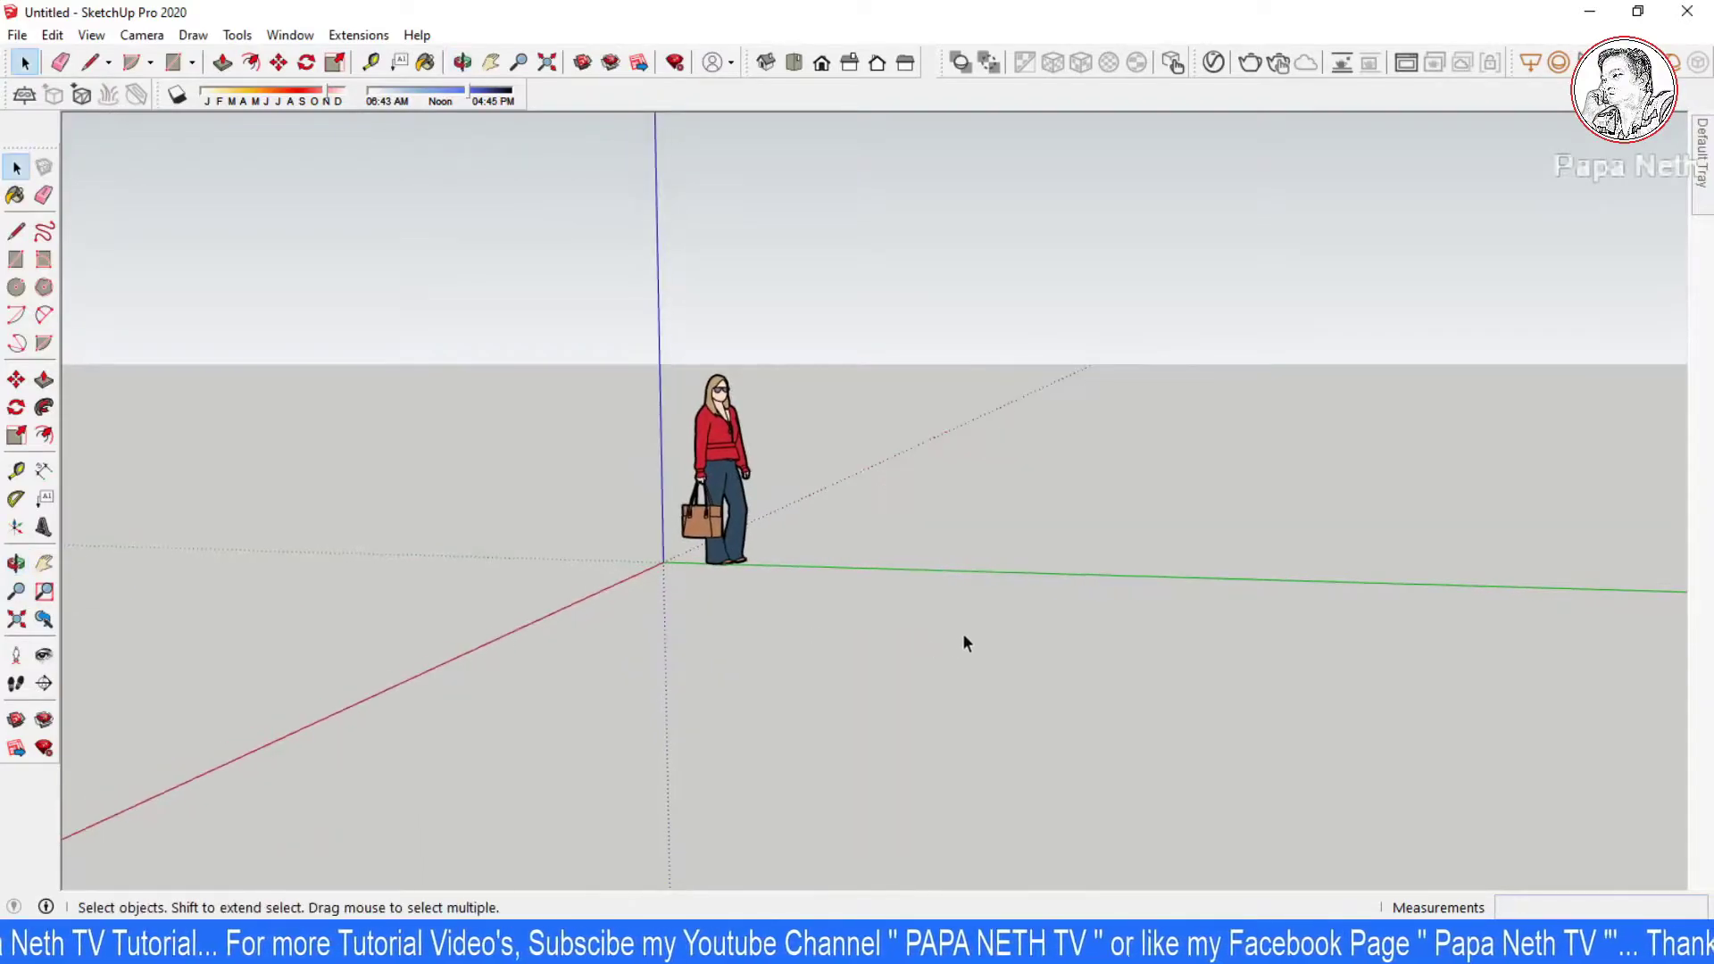
mouse_move(887, 658)
middle_mouse_down()
mouse_move(801, 655)
mouse_move(830, 665)
middle_mouse_up()
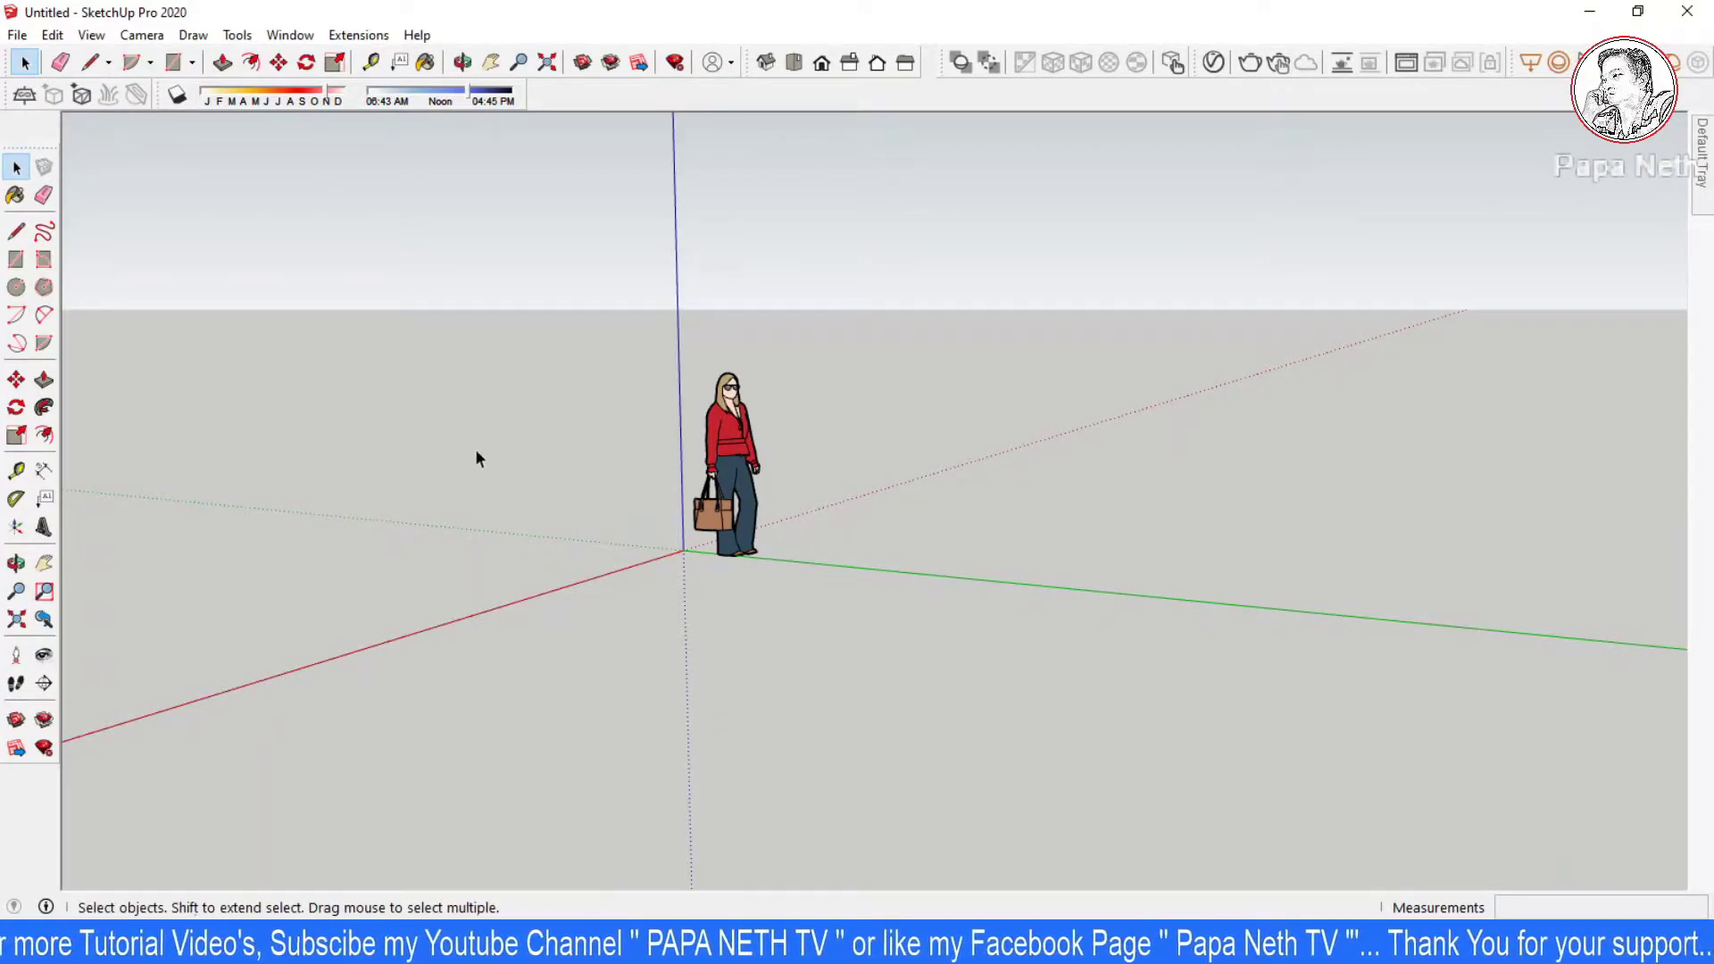
Step: Set the axes origin at the figure's feet with red pointing down and green pointing straight up
left_click(238, 35)
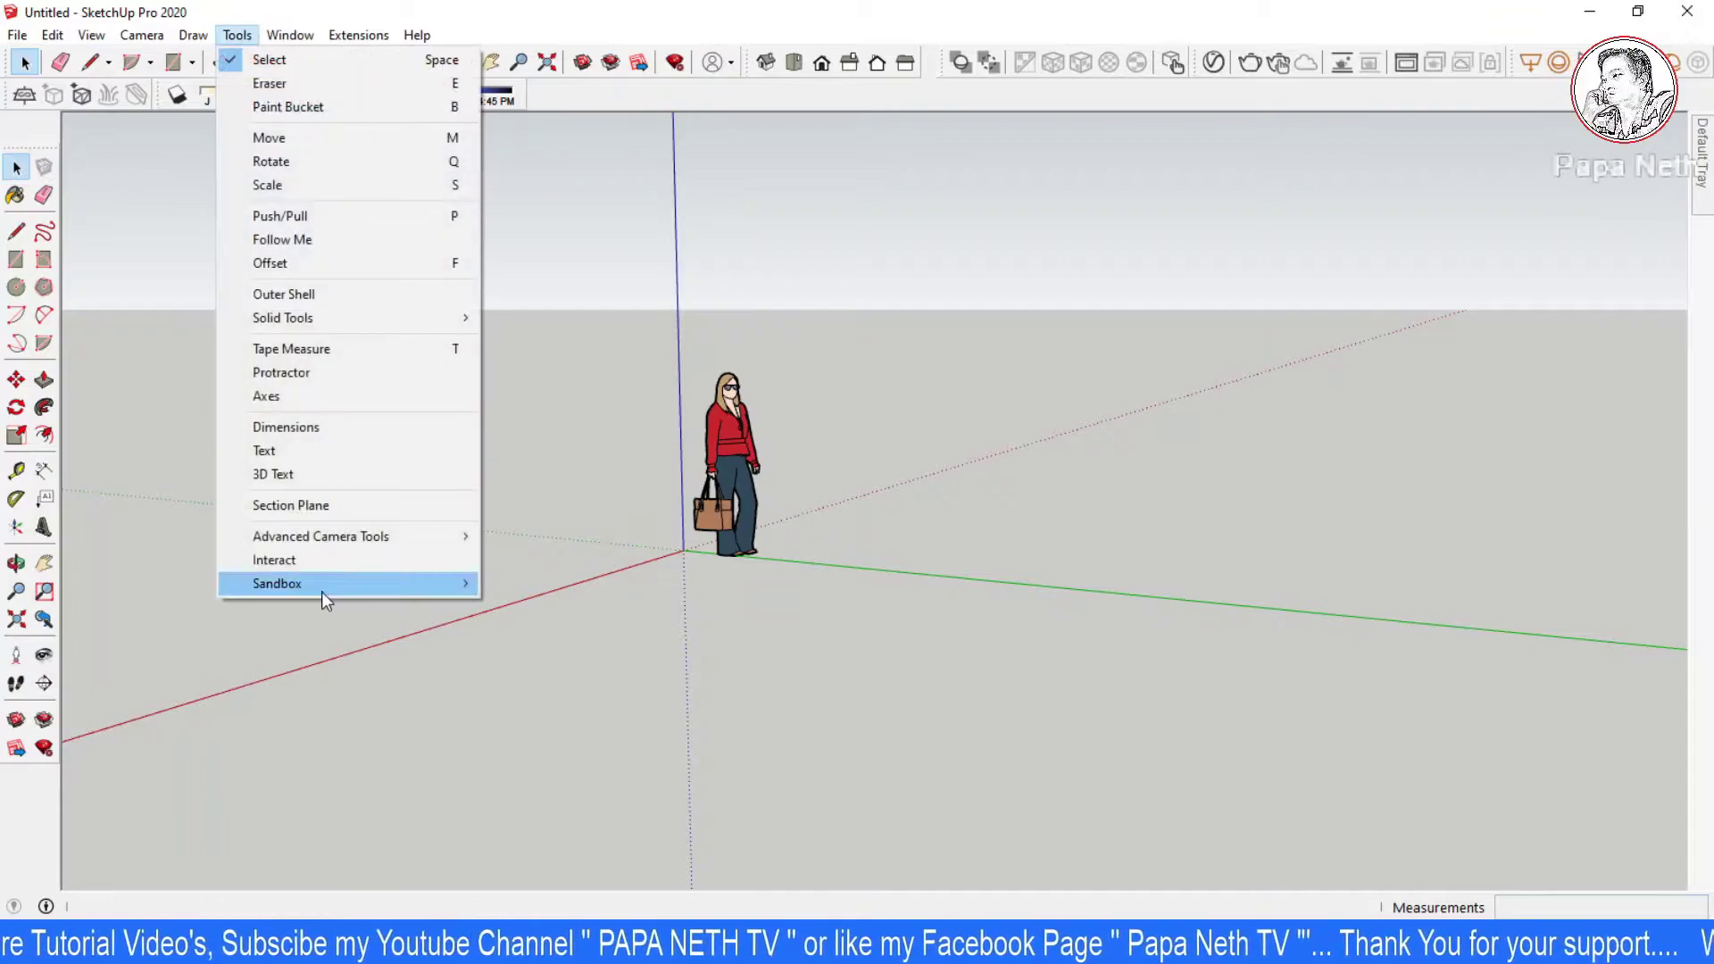
left_click(277, 398)
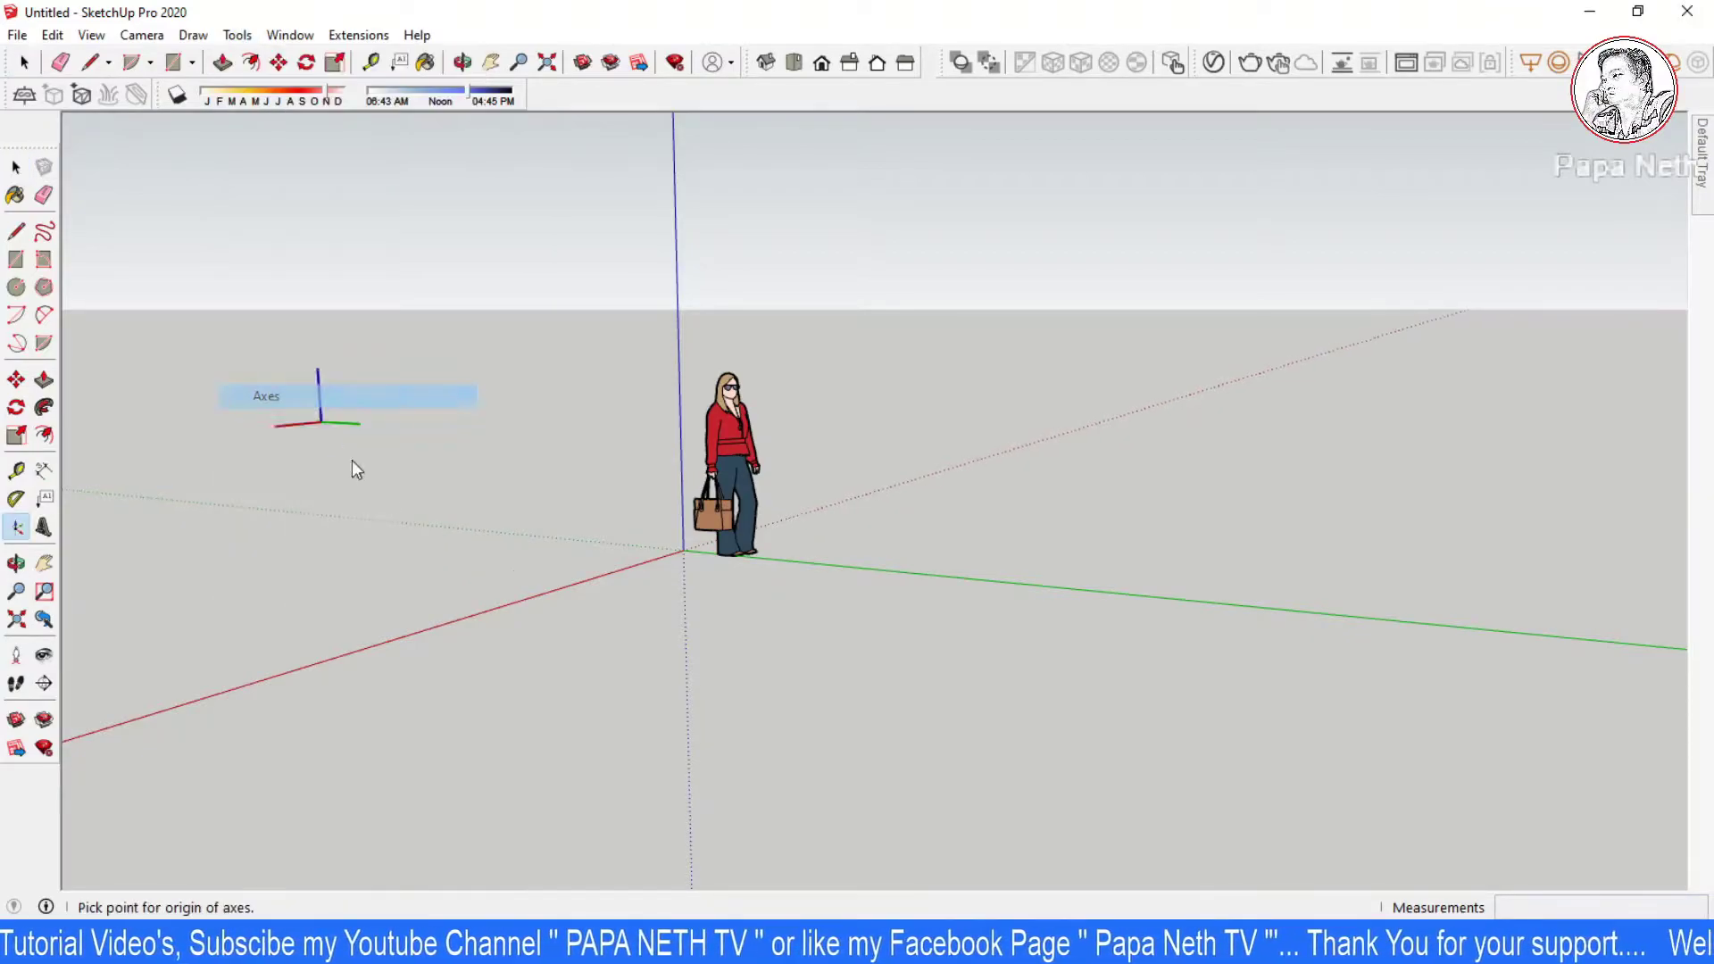
left_click(688, 555)
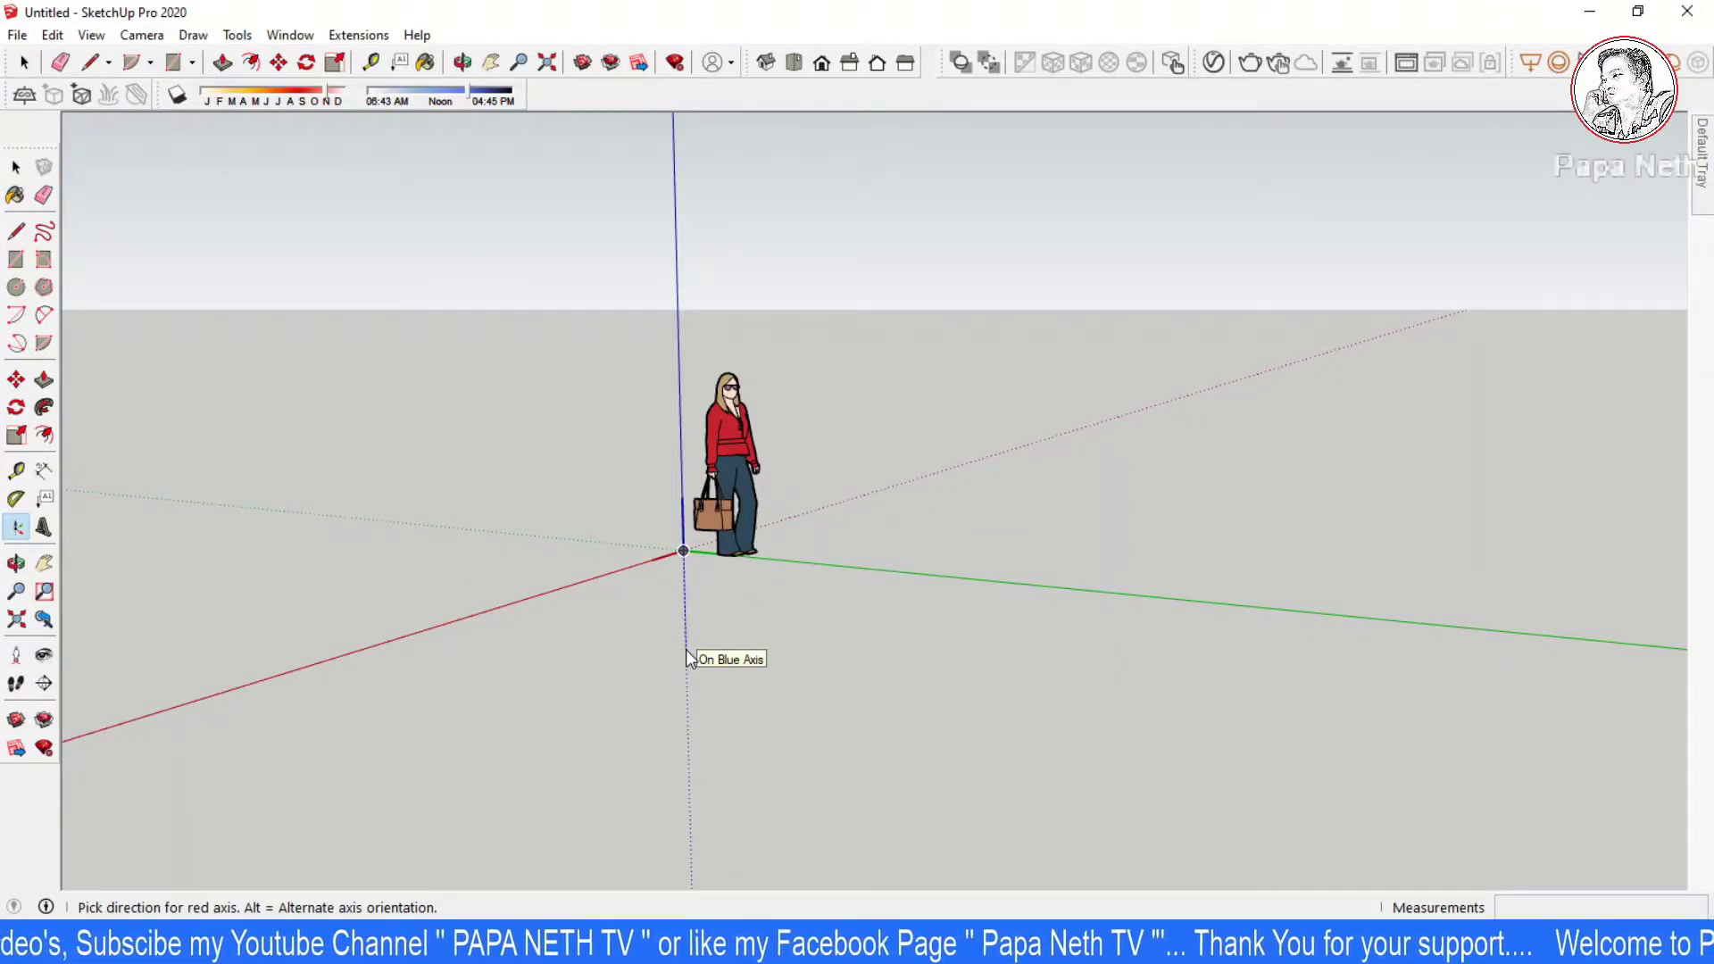
left_click(690, 750)
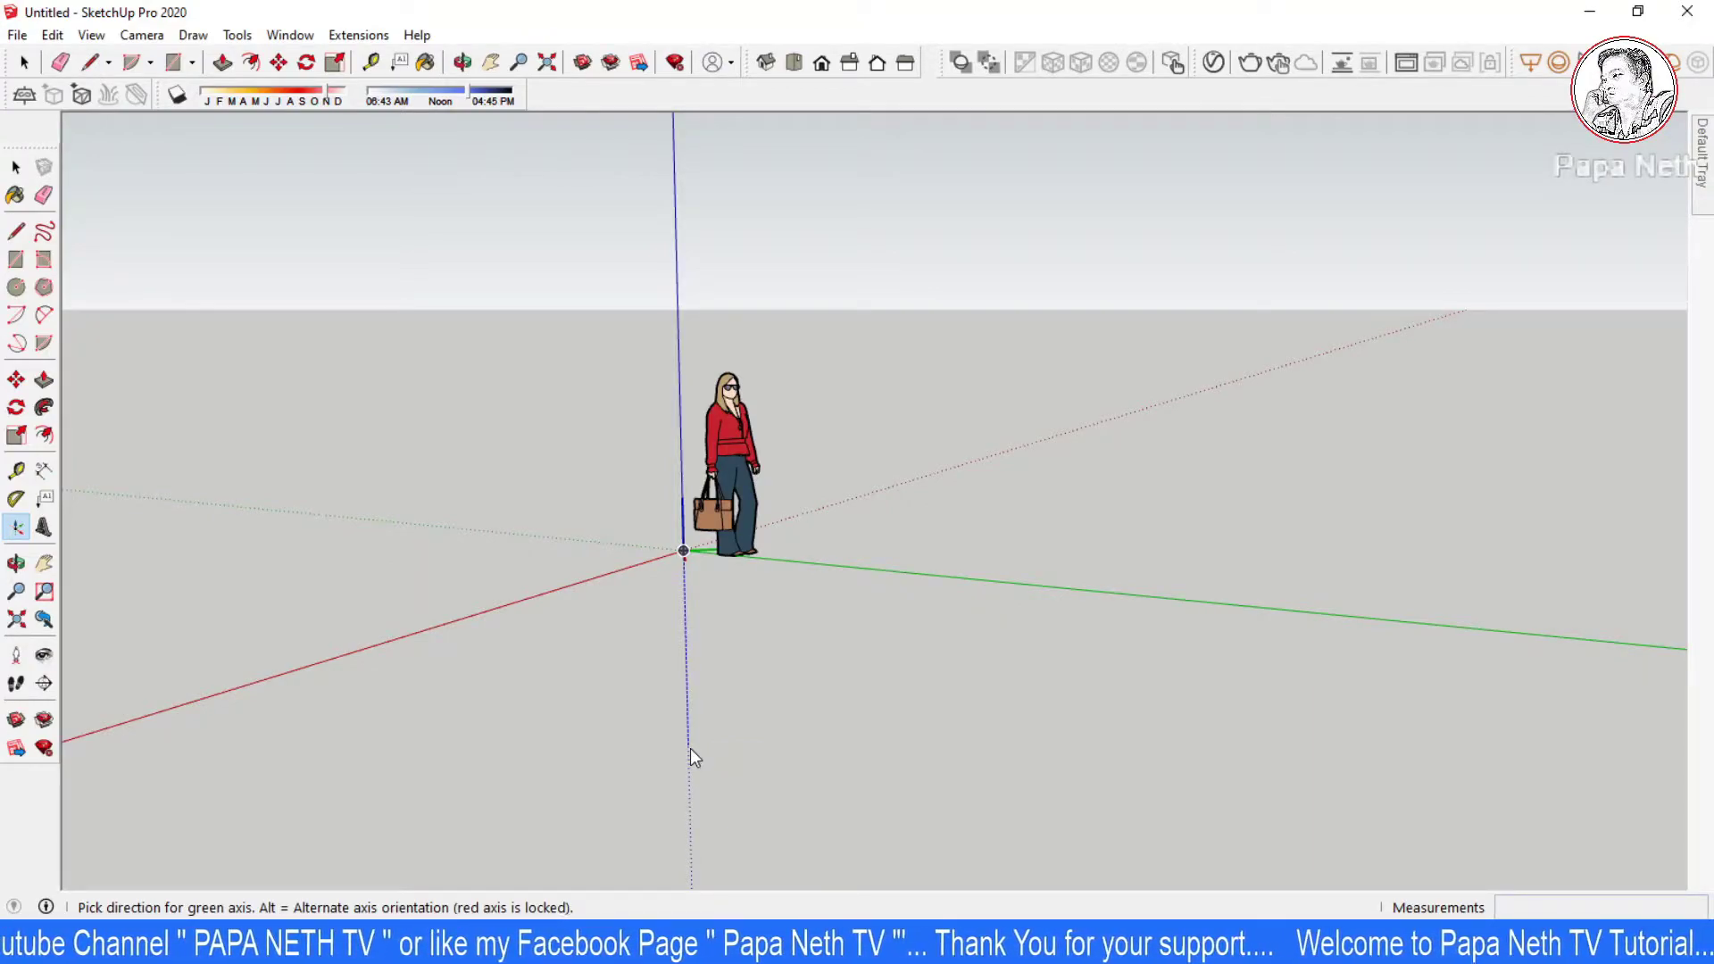
left_click(676, 398)
mouse_move(777, 631)
middle_mouse_down()
mouse_move(619, 620)
mouse_move(455, 659)
mouse_move(816, 684)
mouse_move(693, 638)
mouse_move(762, 592)
mouse_move(732, 607)
middle_mouse_up()
scroll(732, 607, "up", 2)
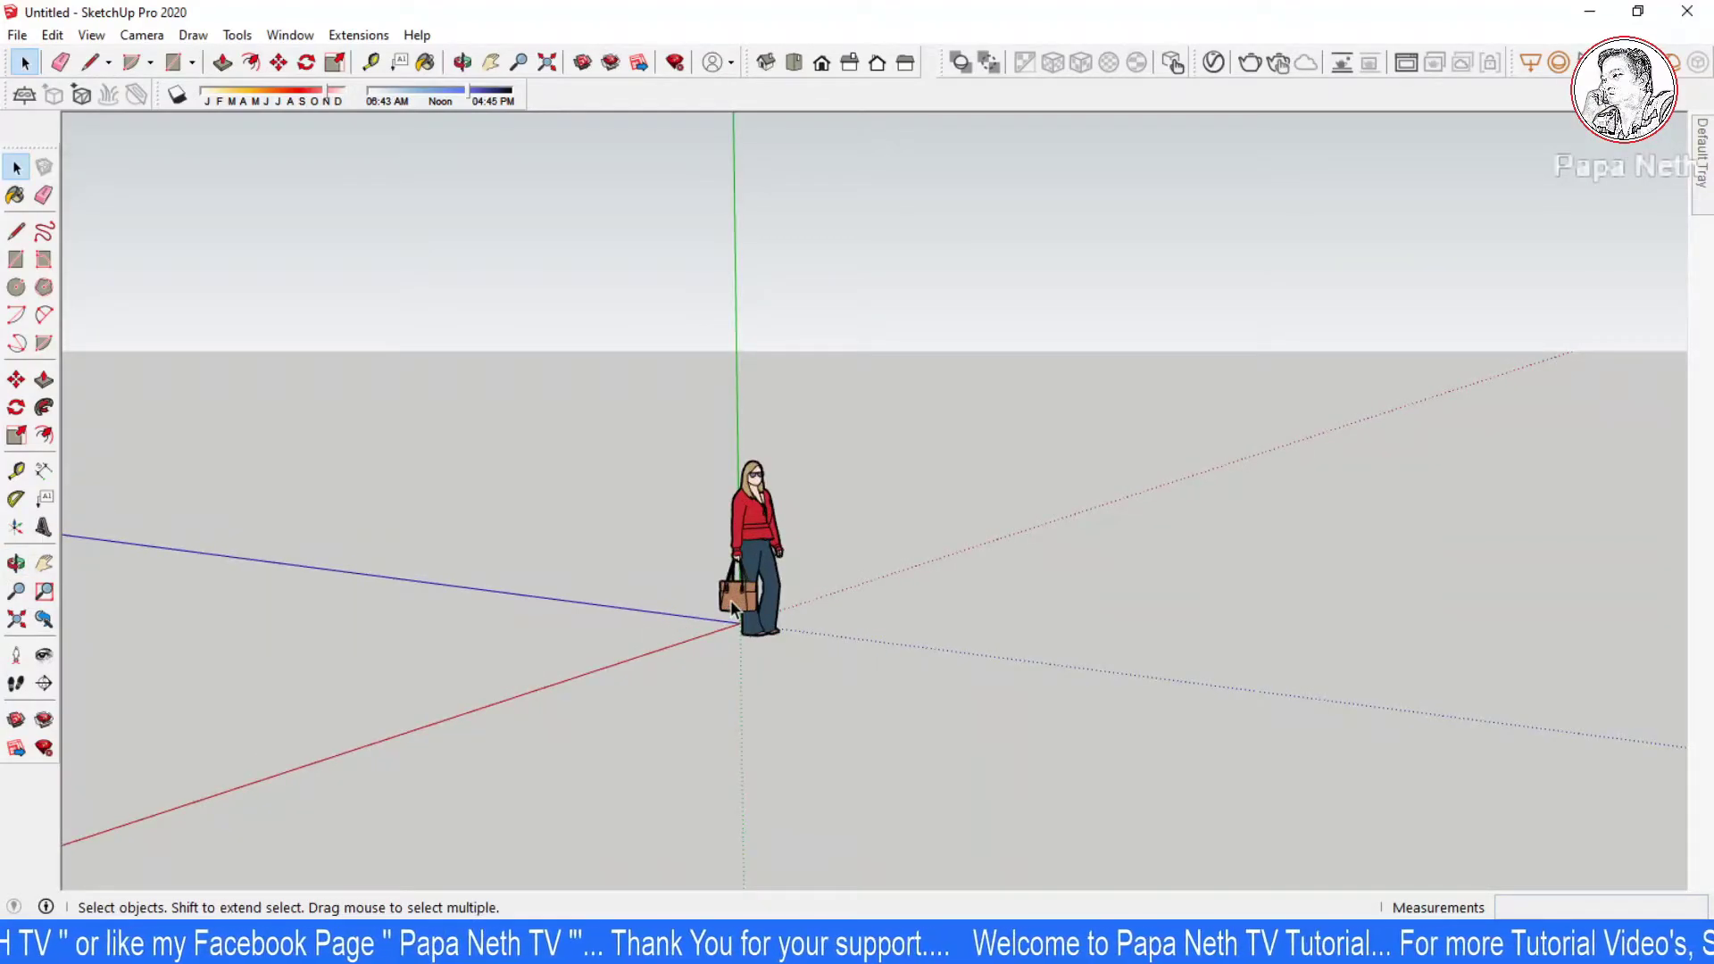
scroll(773, 686, "up", 1)
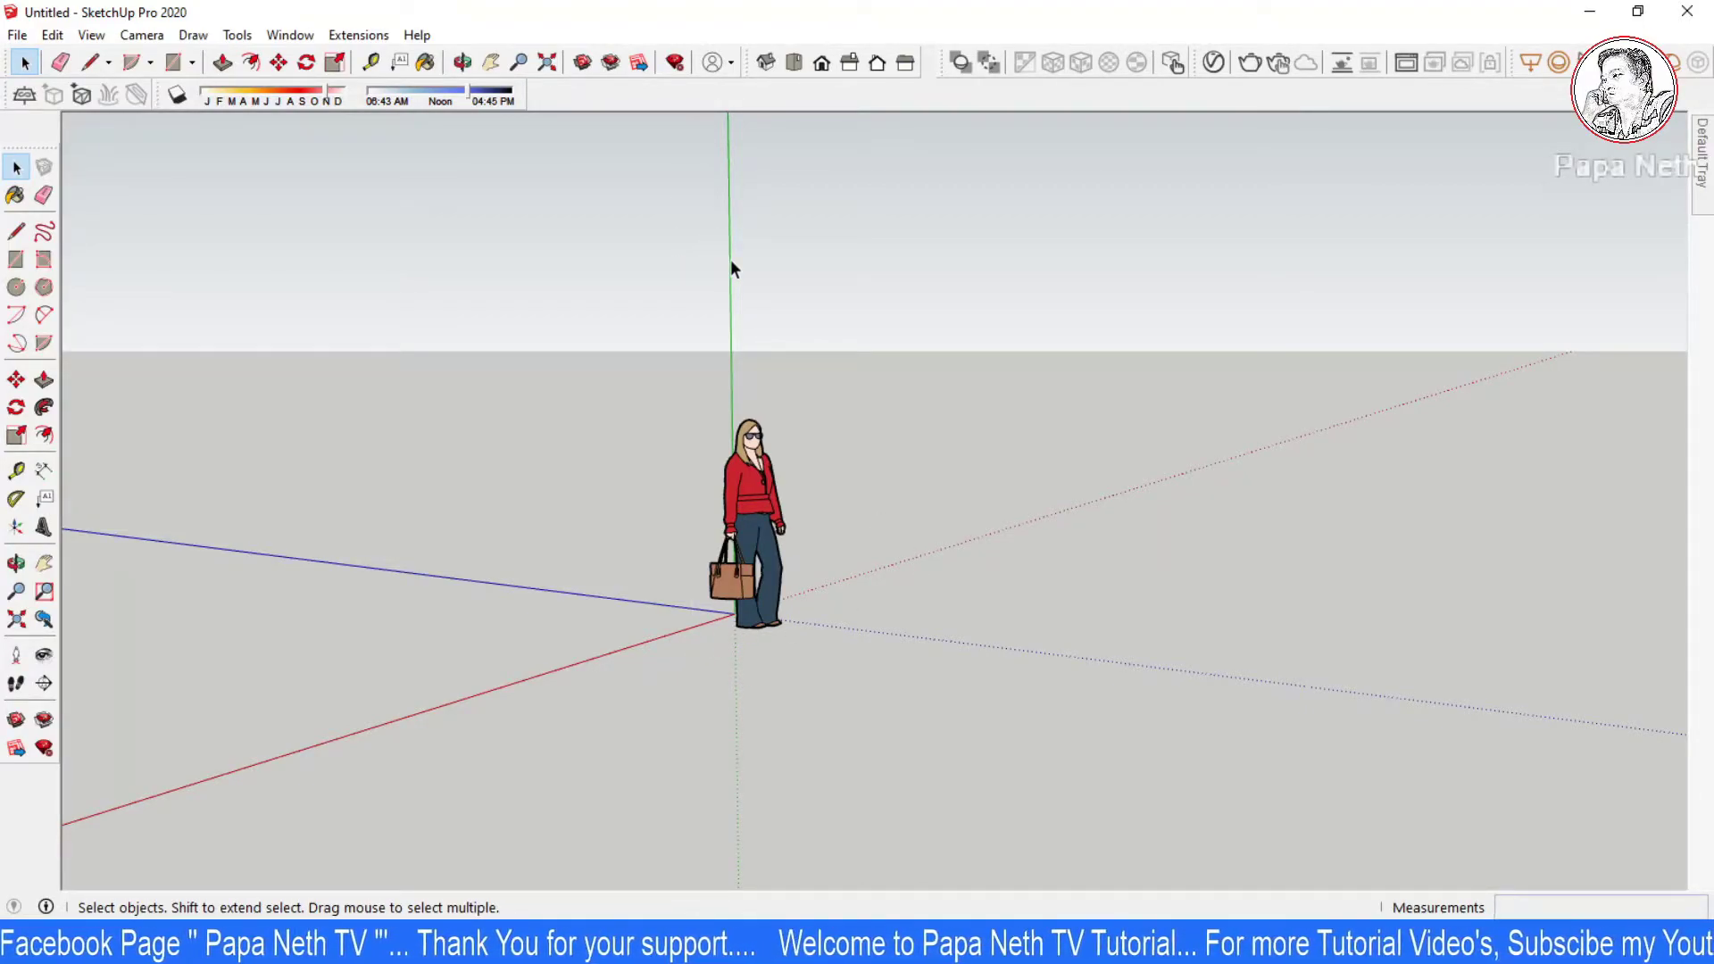
Step: Redefine the axes at the figure's feet with green vertical and red and blue along the ground
left_click(237, 35)
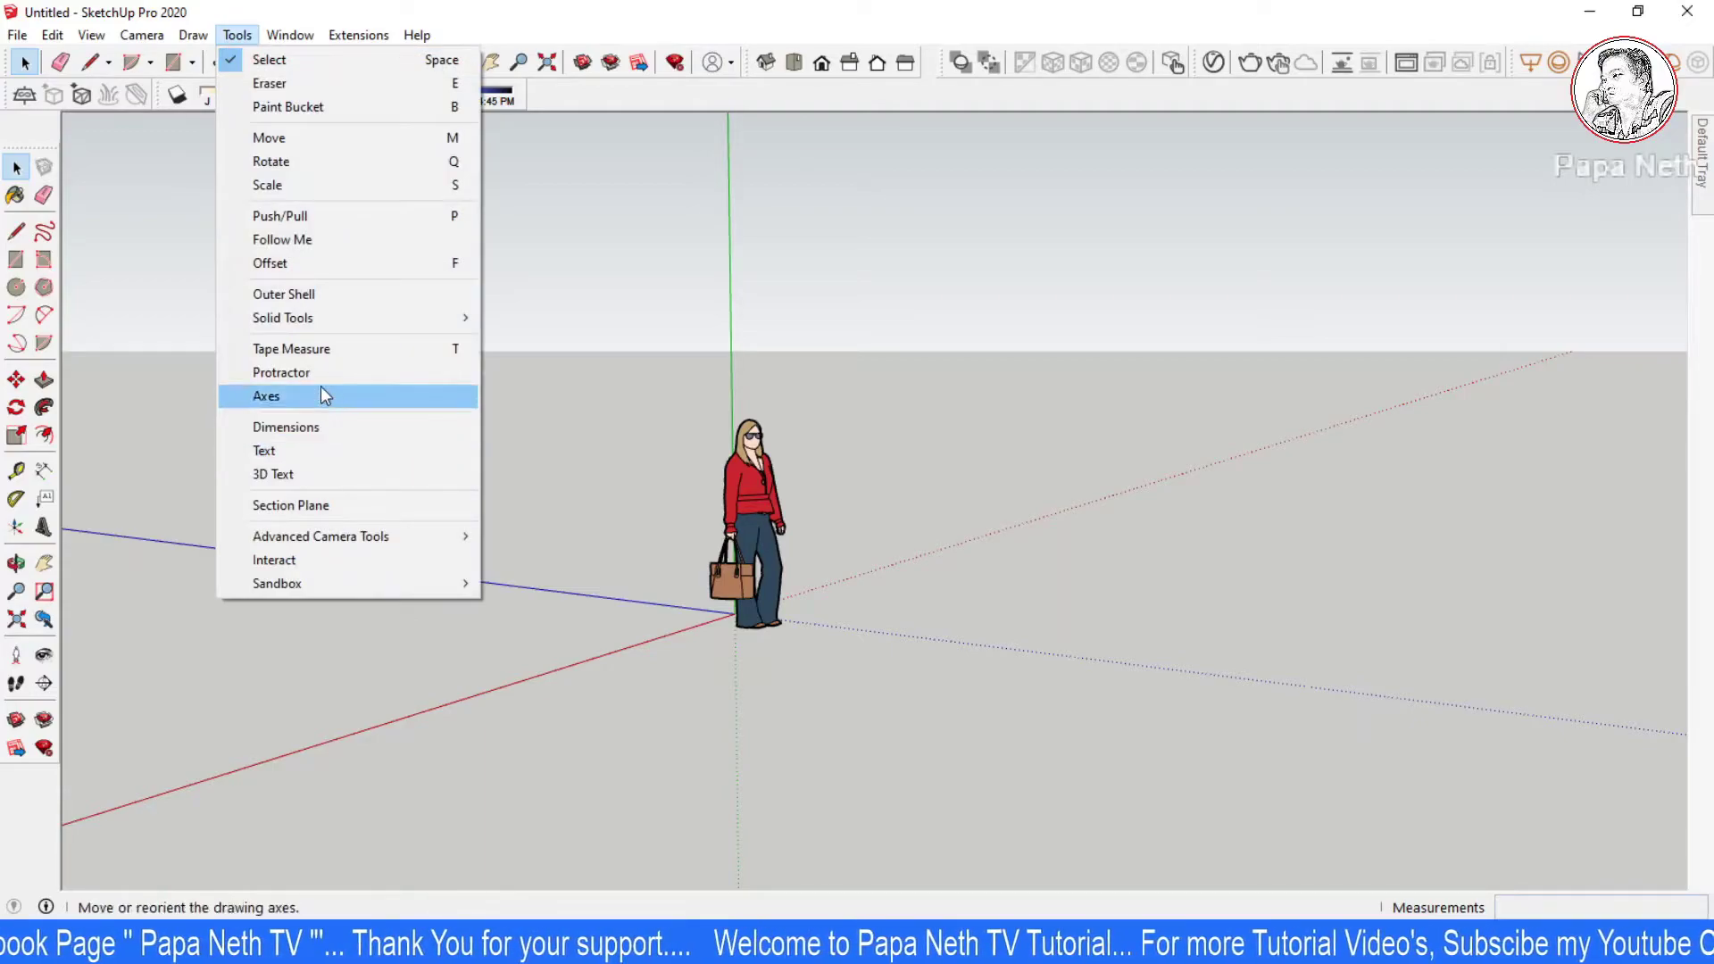
left_click(317, 397)
middle_click_drag(726, 630, 728, 631)
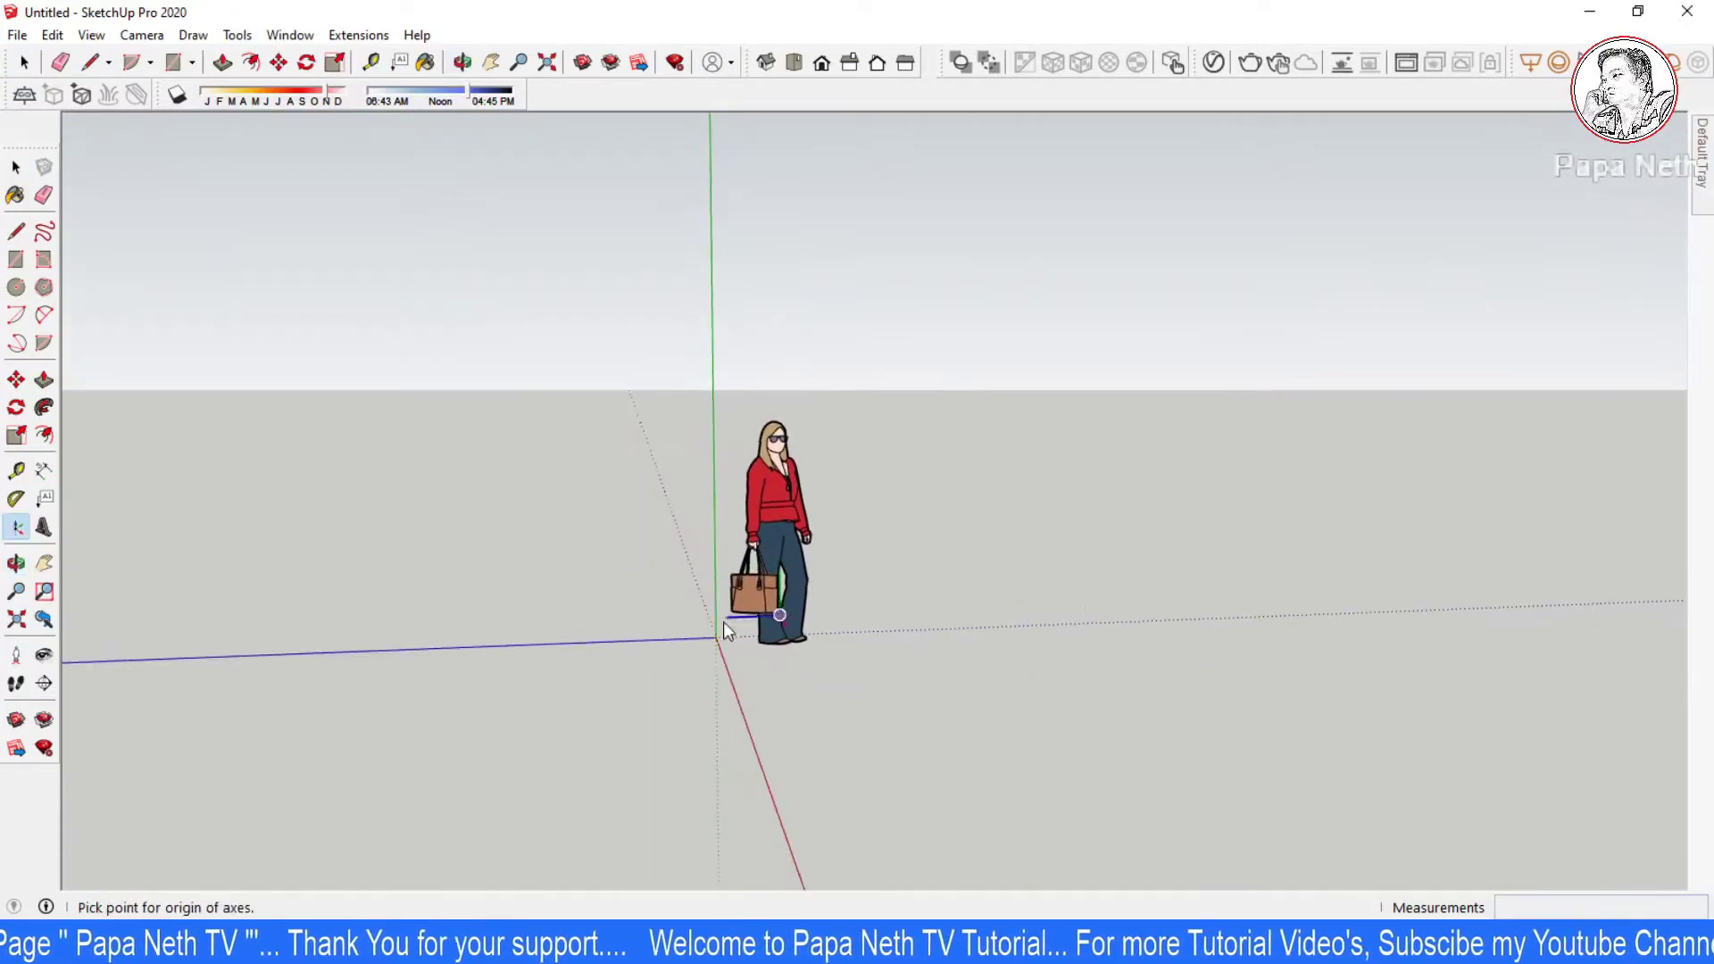
left_click(715, 637)
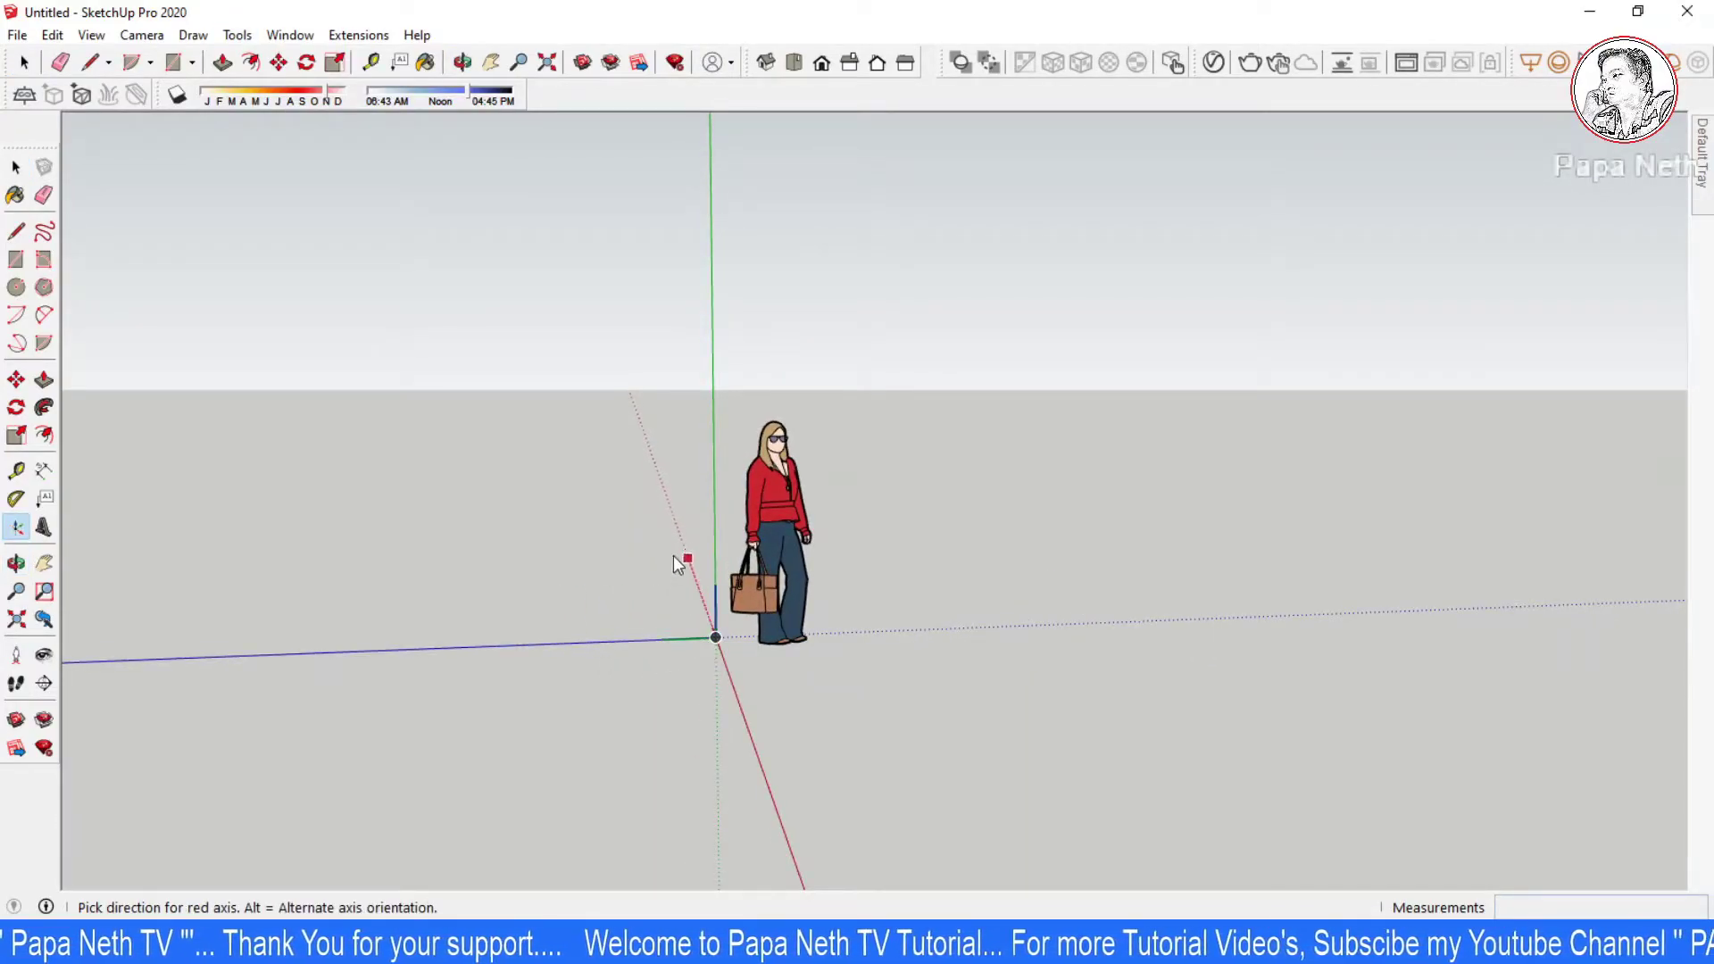
left_click(714, 409)
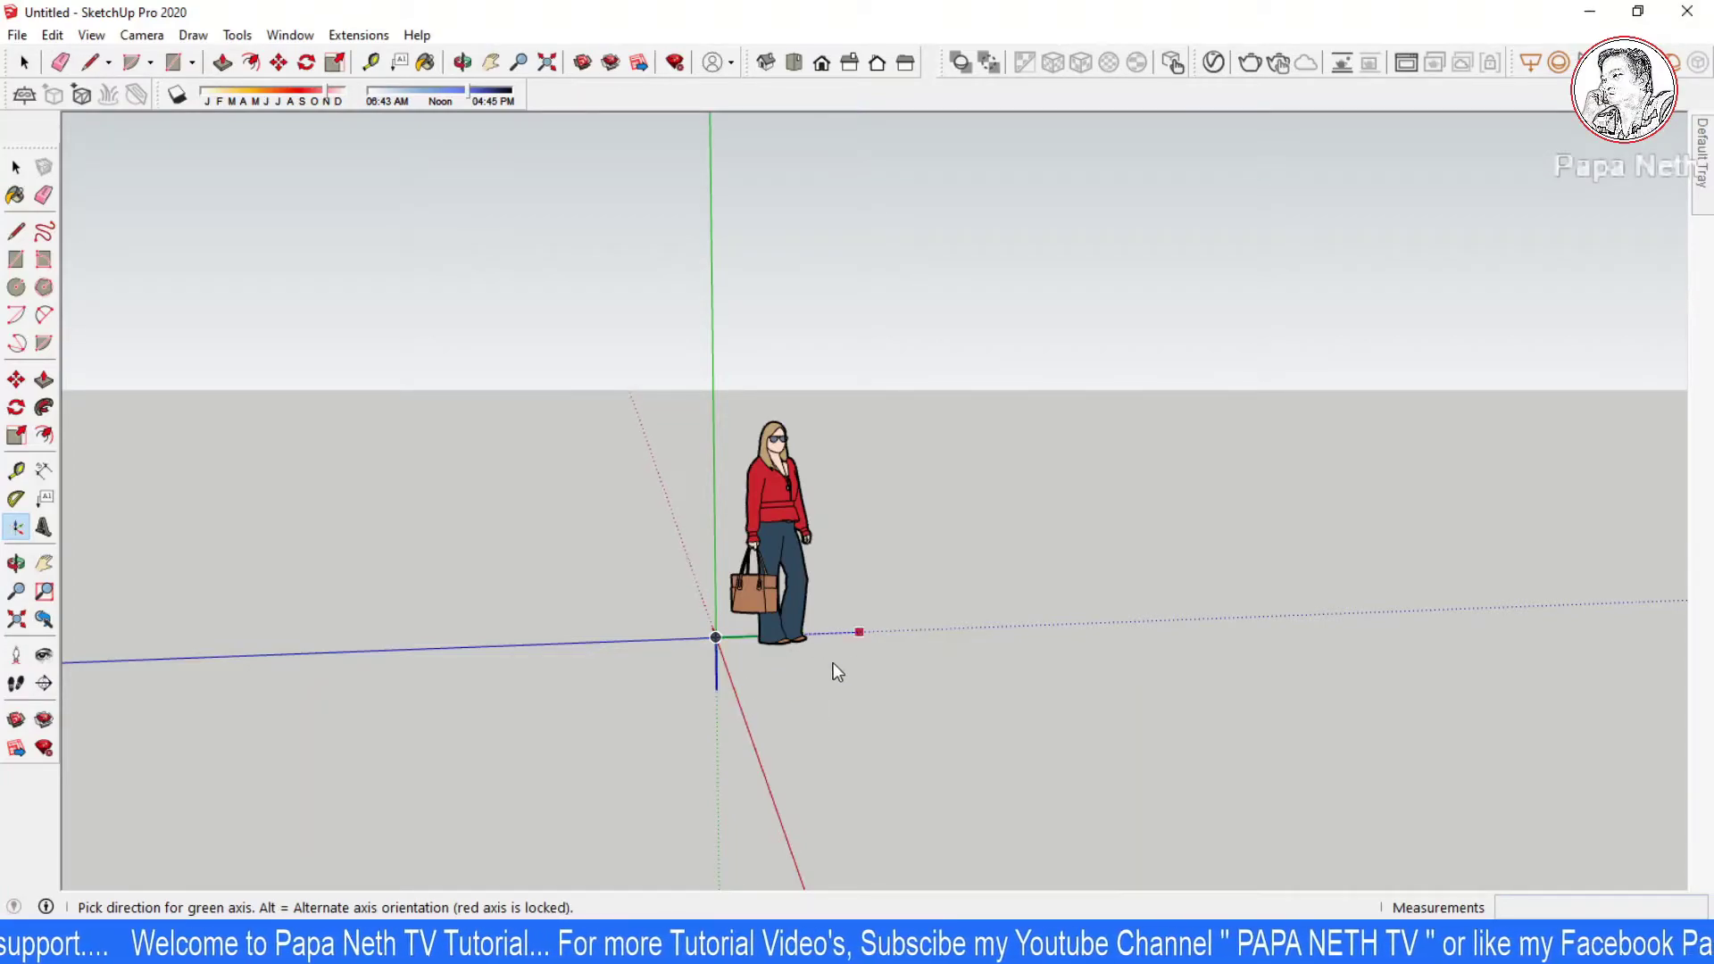
left_click(689, 560)
middle_click_drag(891, 637, 517, 651)
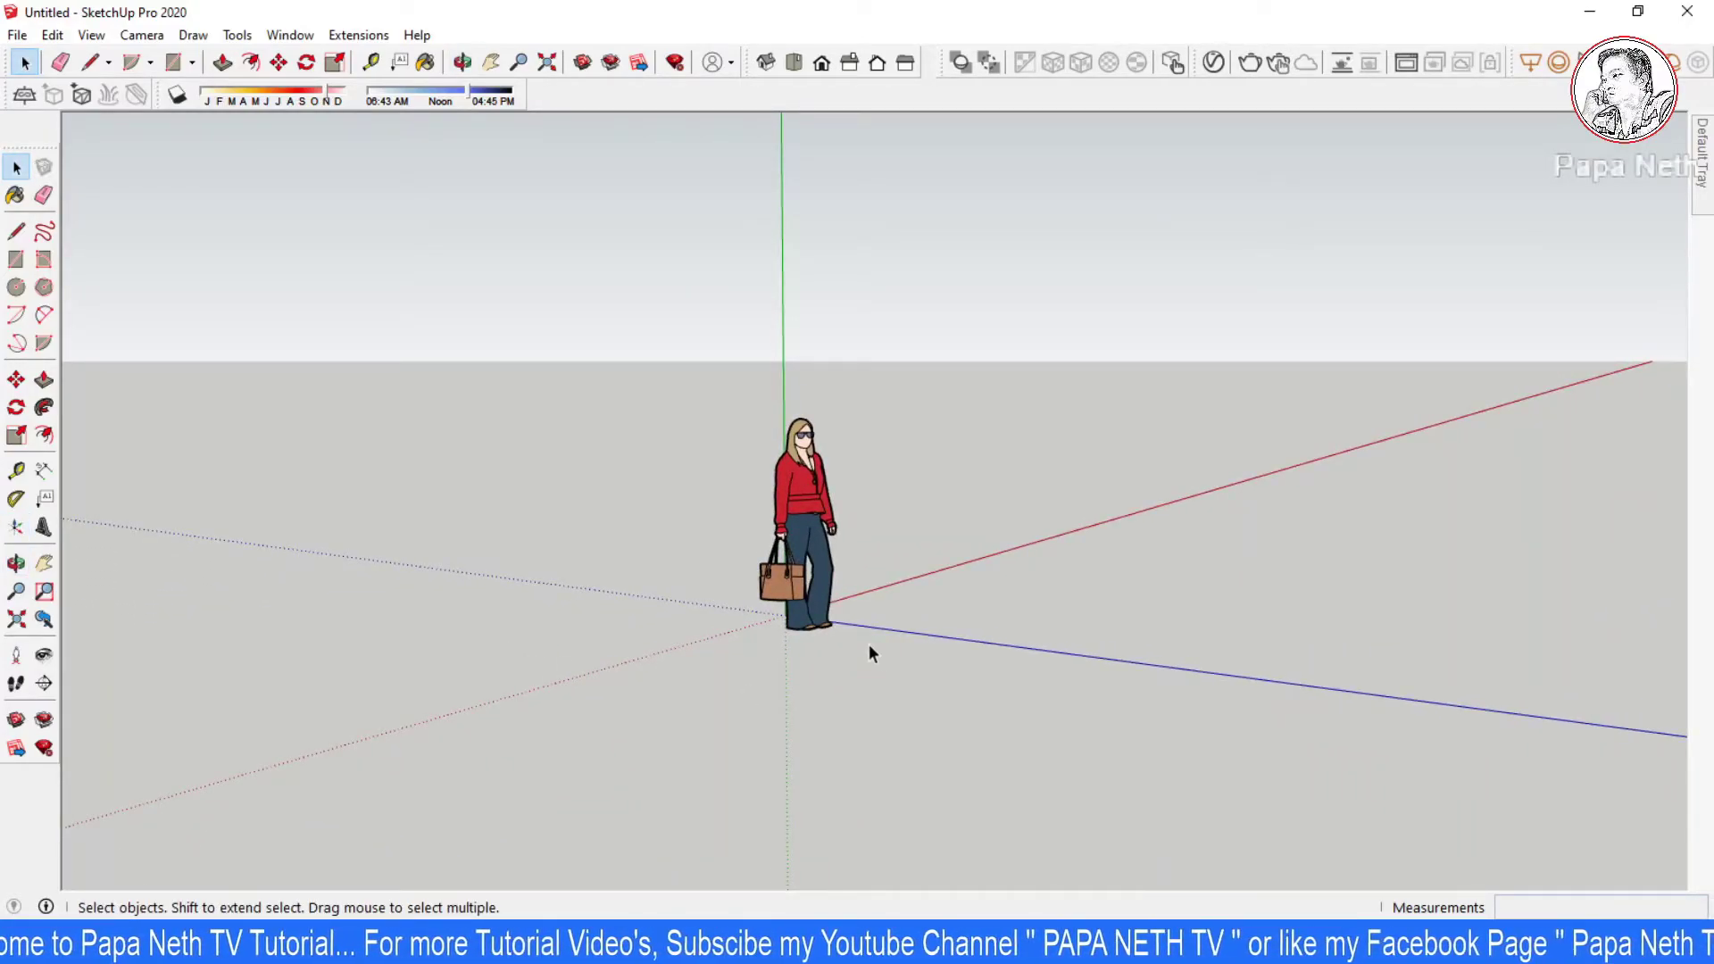
Step: Start rectangle corners near the figure while orbiting to find a workable viewpoint
middle_click_drag(1014, 651, 982, 620)
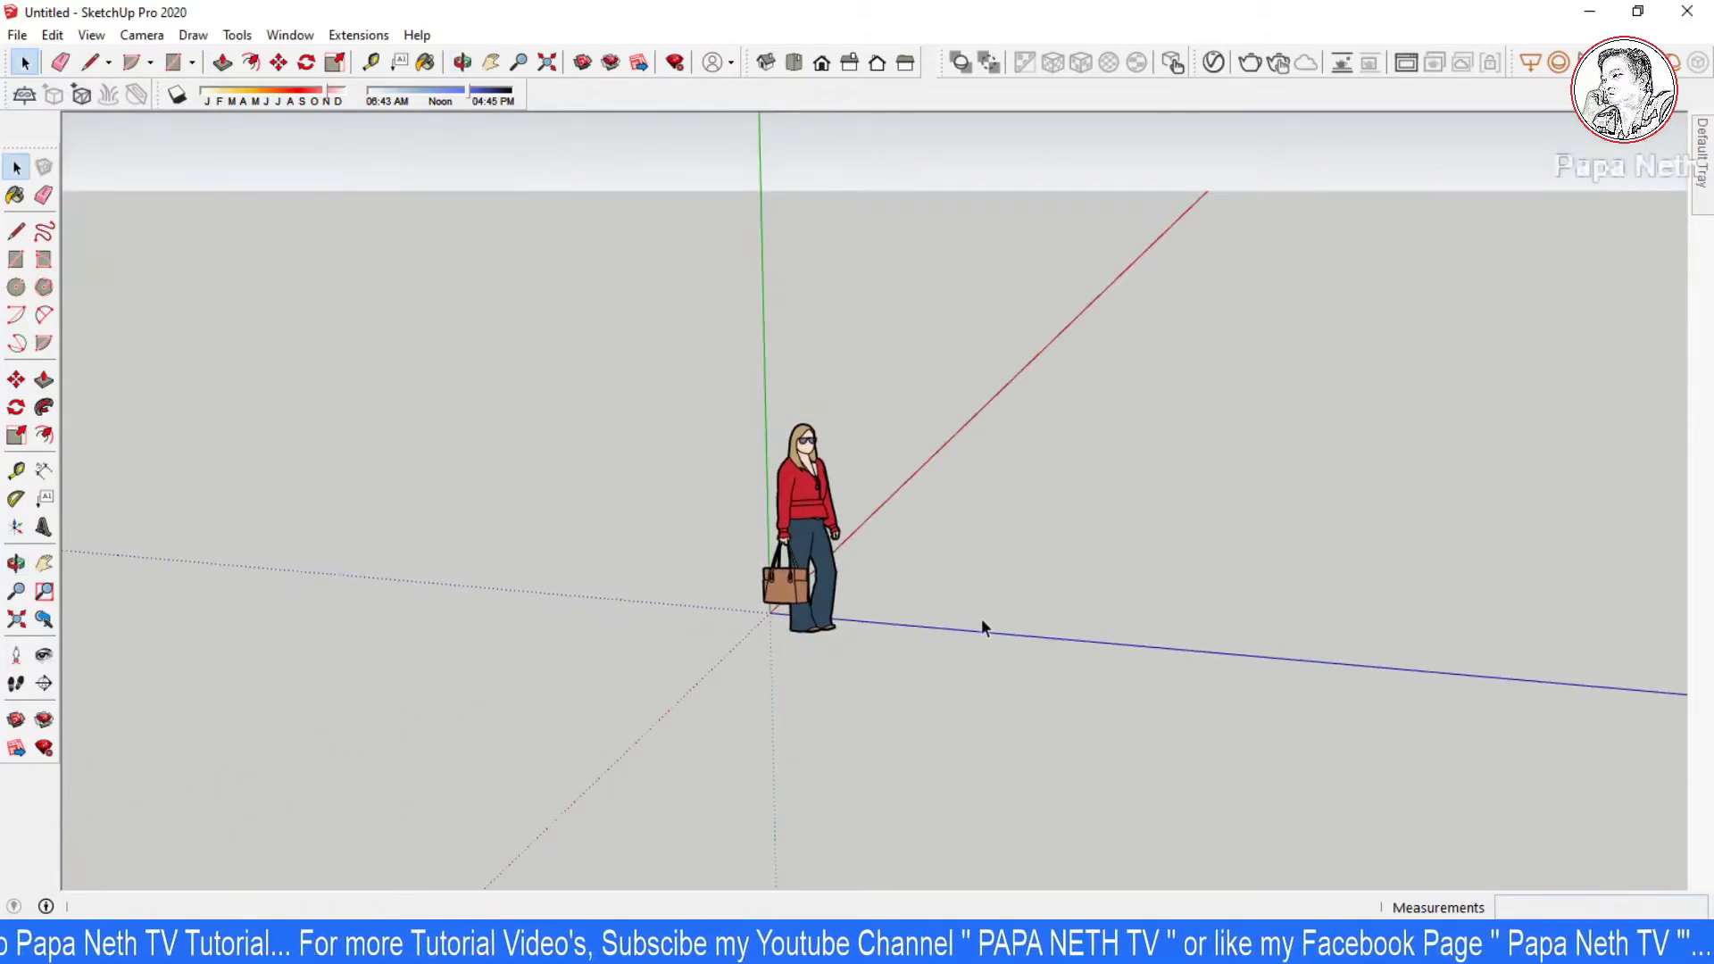
key("r")
left_click(1042, 506)
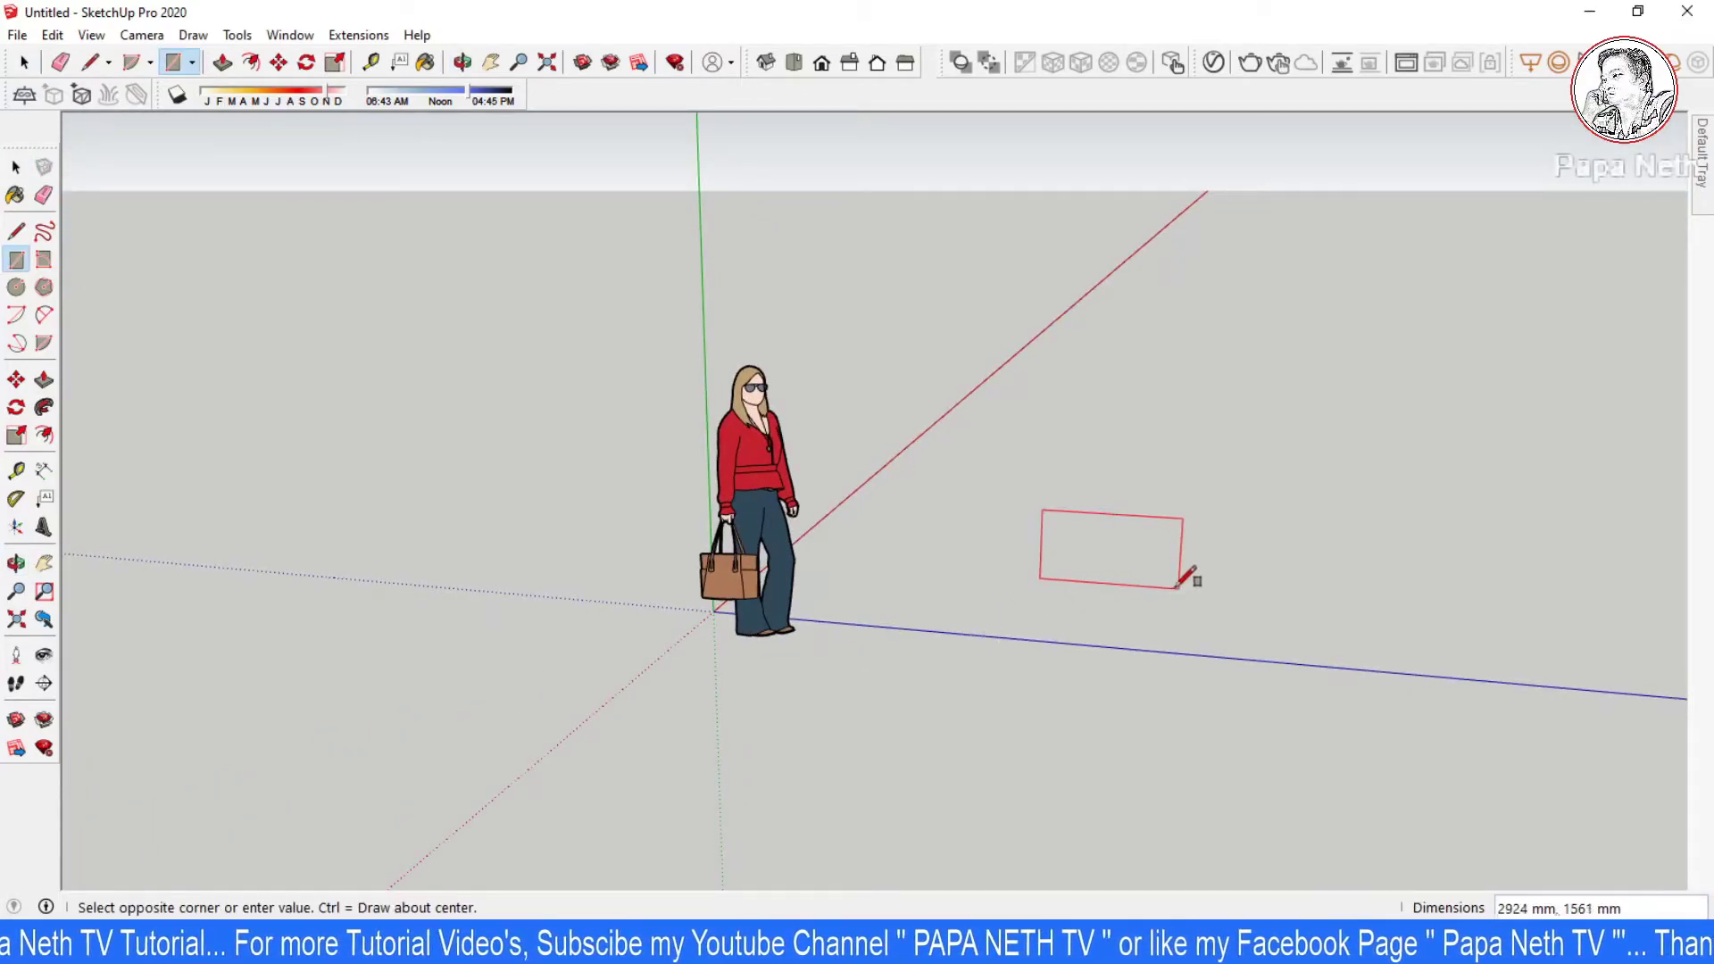
middle_click_drag(1166, 562, 855, 518)
middle_click_drag(1357, 692, 1350, 715)
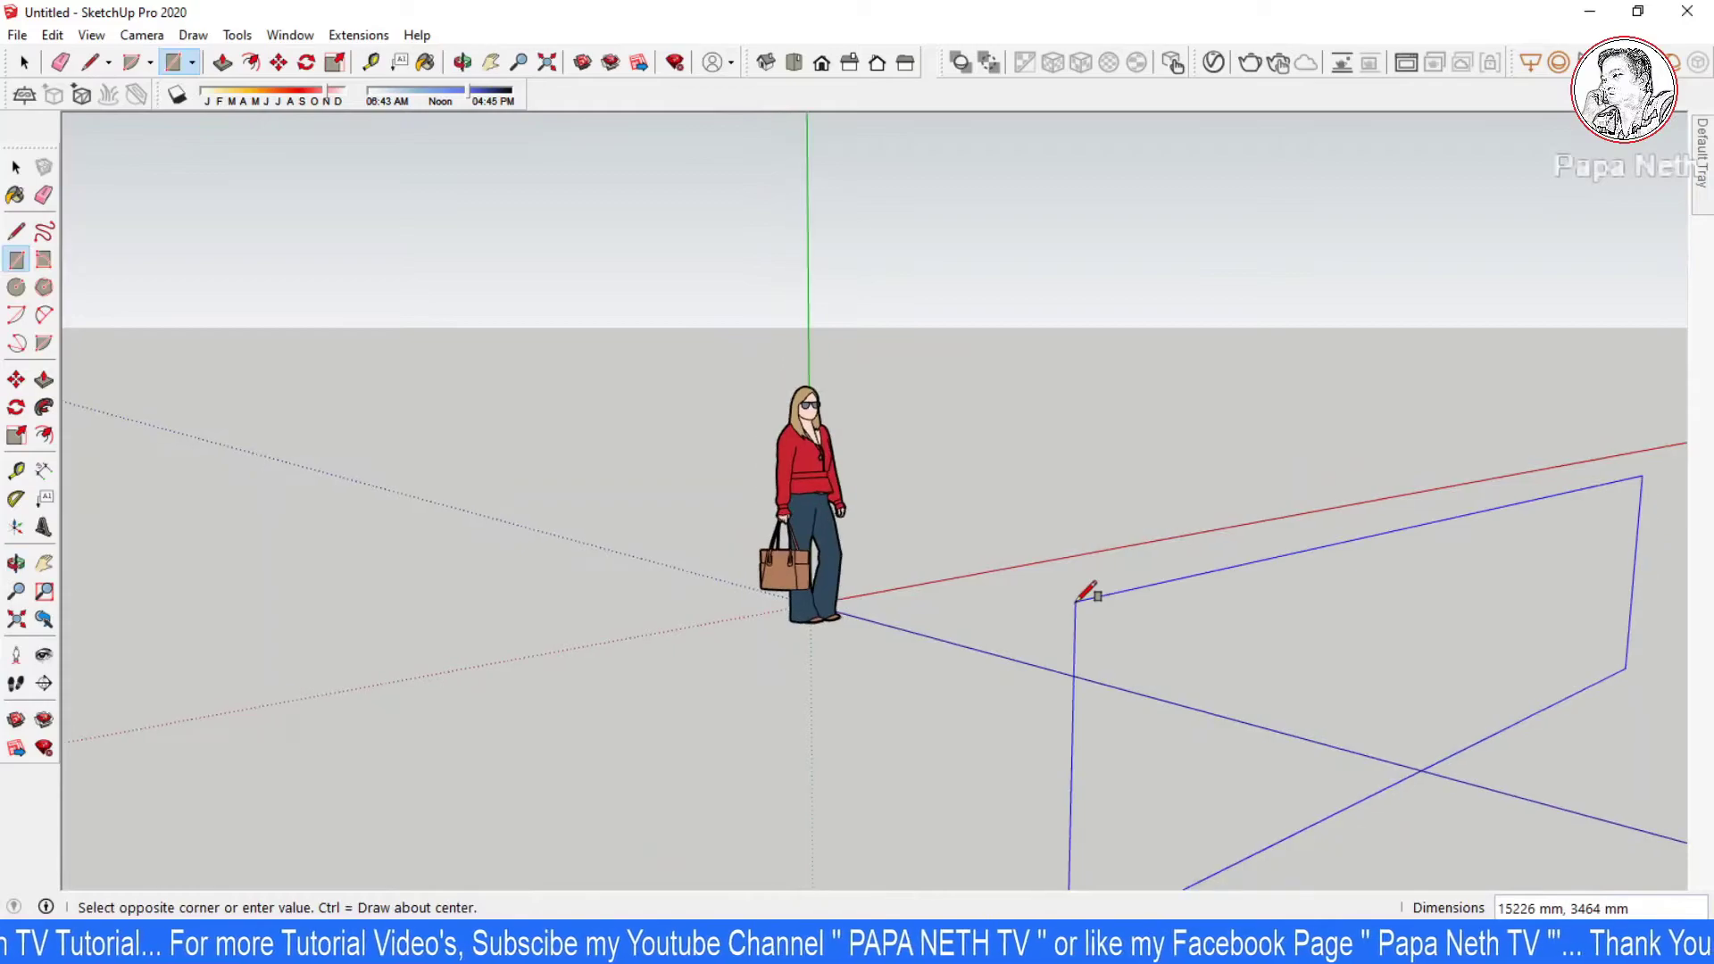
key("r")
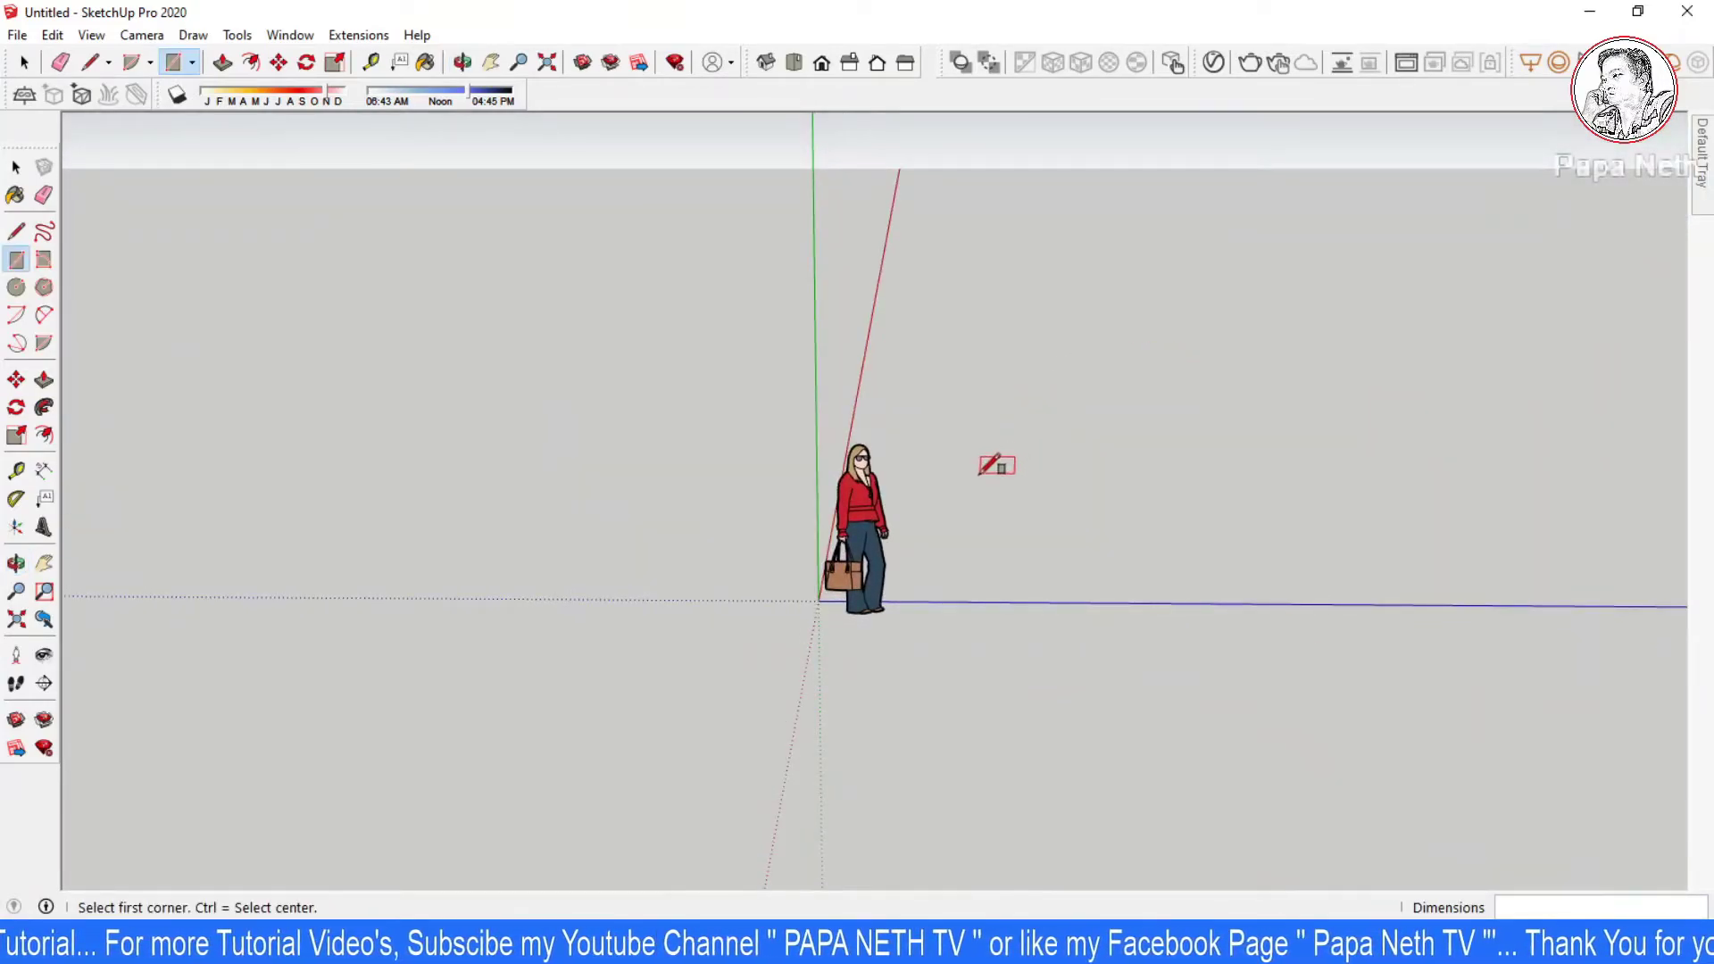
left_click(995, 463)
middle_click_drag(1130, 509, 1062, 500)
Step: Draw a small upright rectangle face right of the figure, aligned to the new axes
key("Escape")
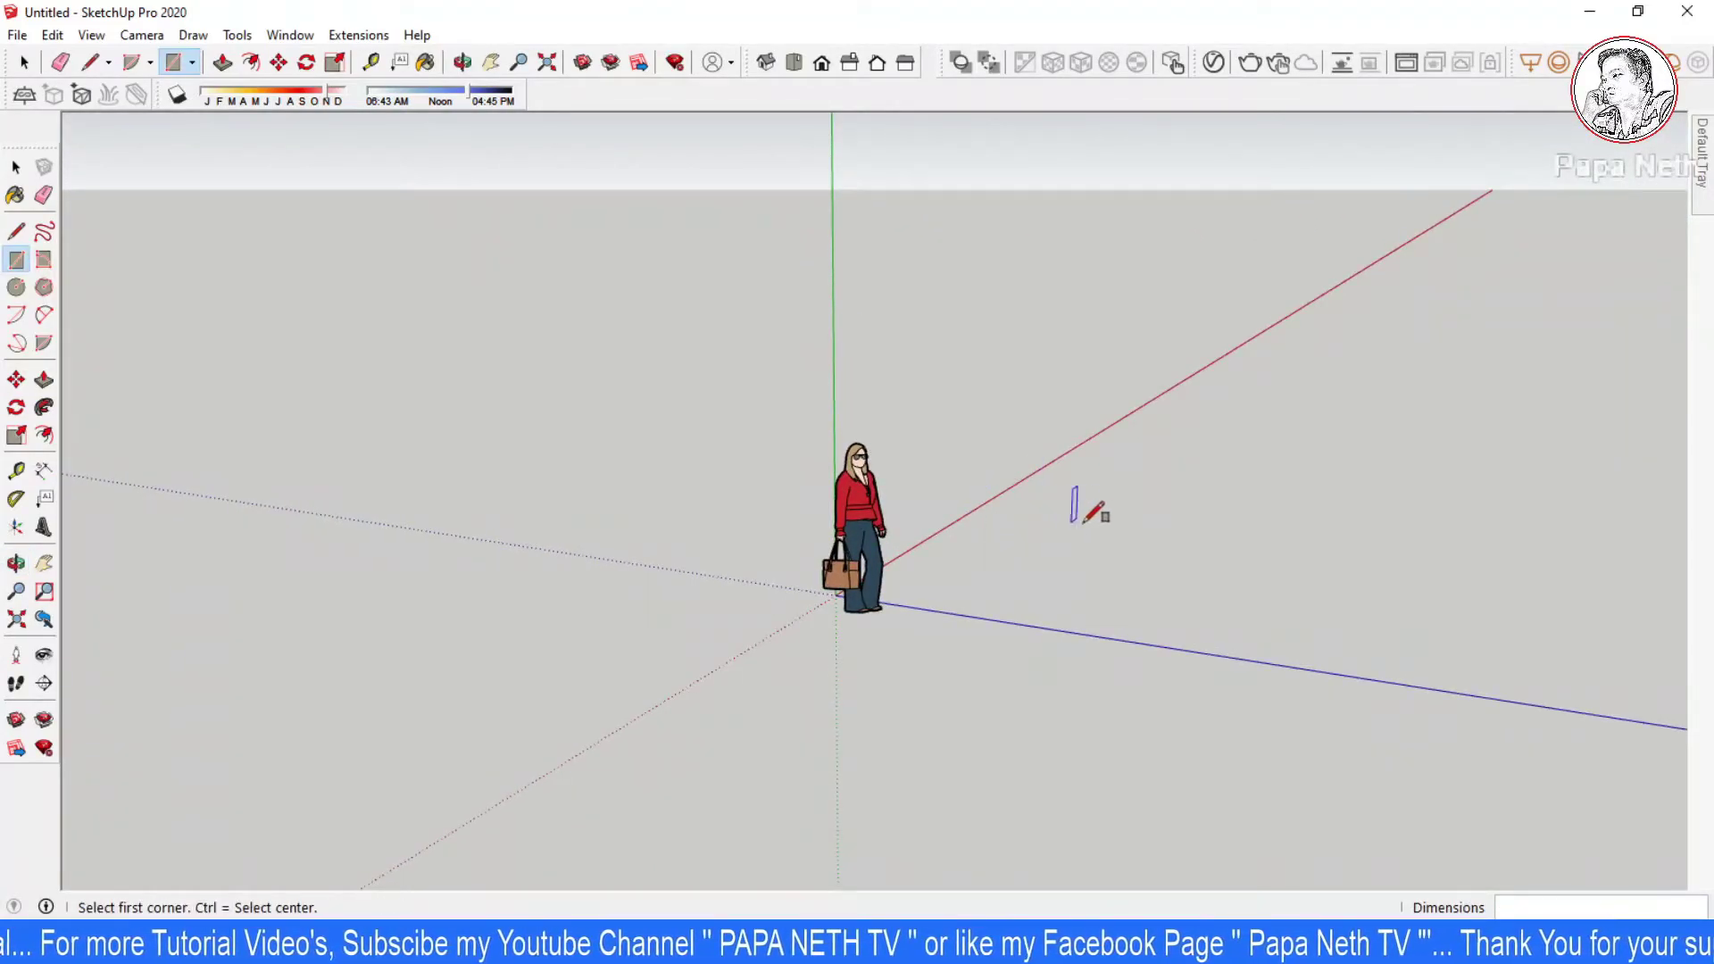
left_click(1169, 551)
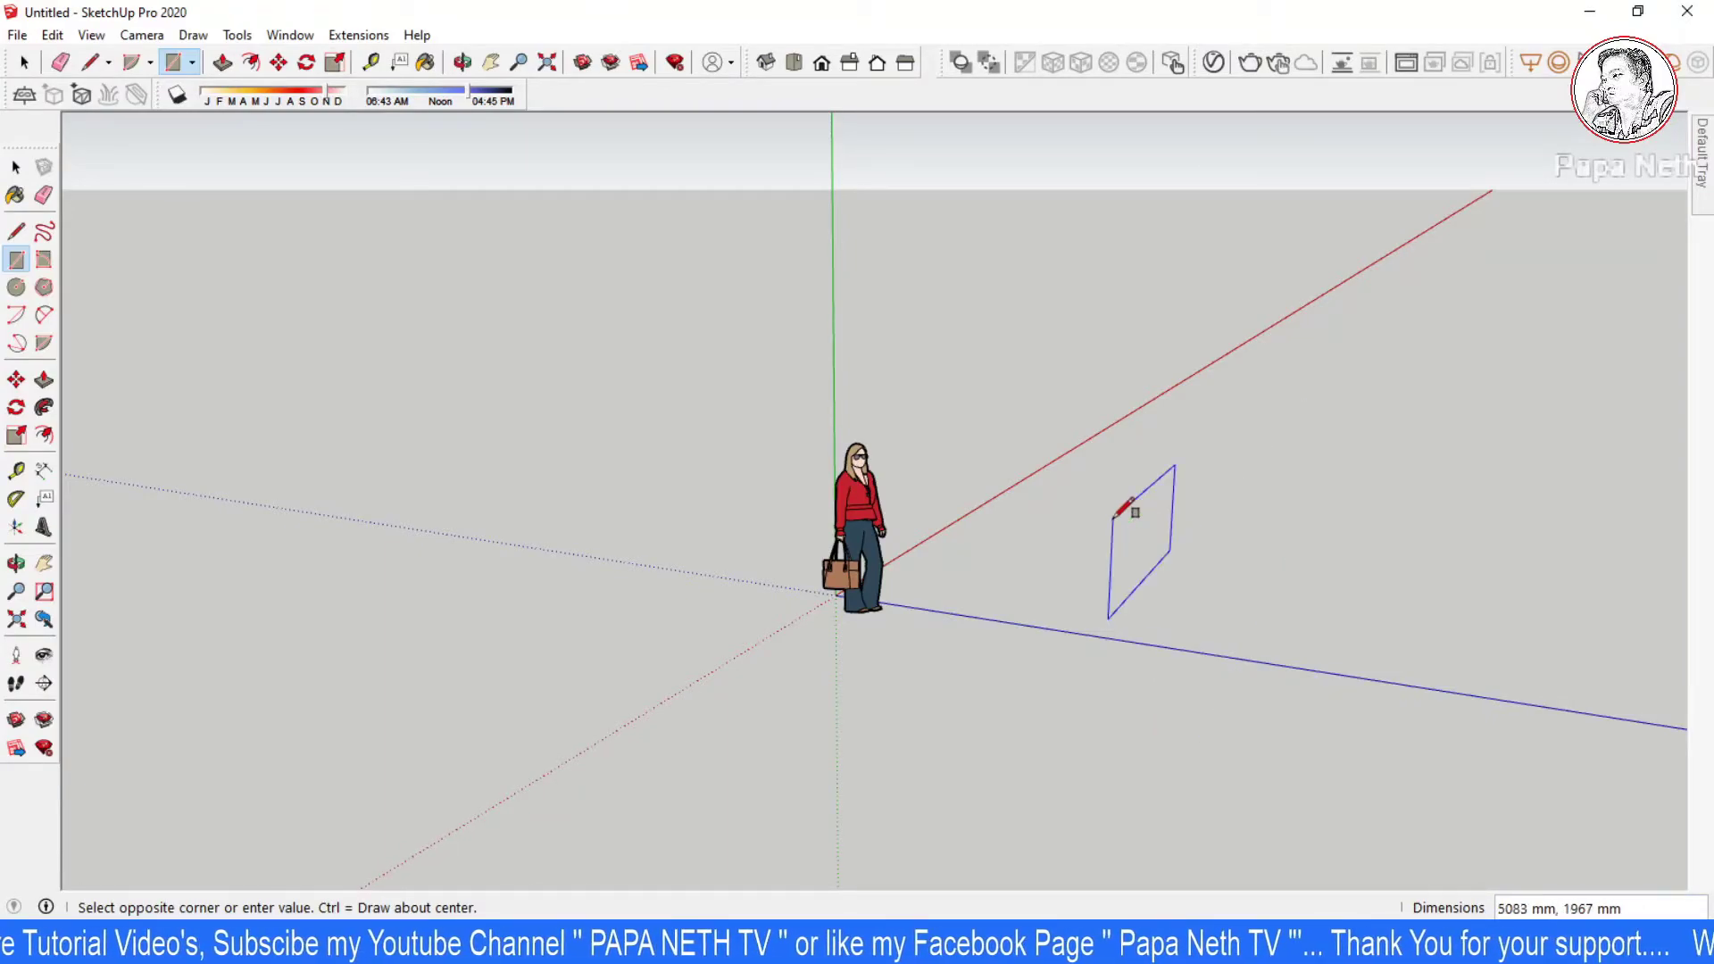
left_click(1129, 511)
mouse_move(1089, 574)
middle_mouse_down()
mouse_move(1354, 573)
mouse_move(883, 574)
mouse_move(901, 525)
mouse_move(885, 607)
mouse_move(940, 580)
middle_mouse_up()
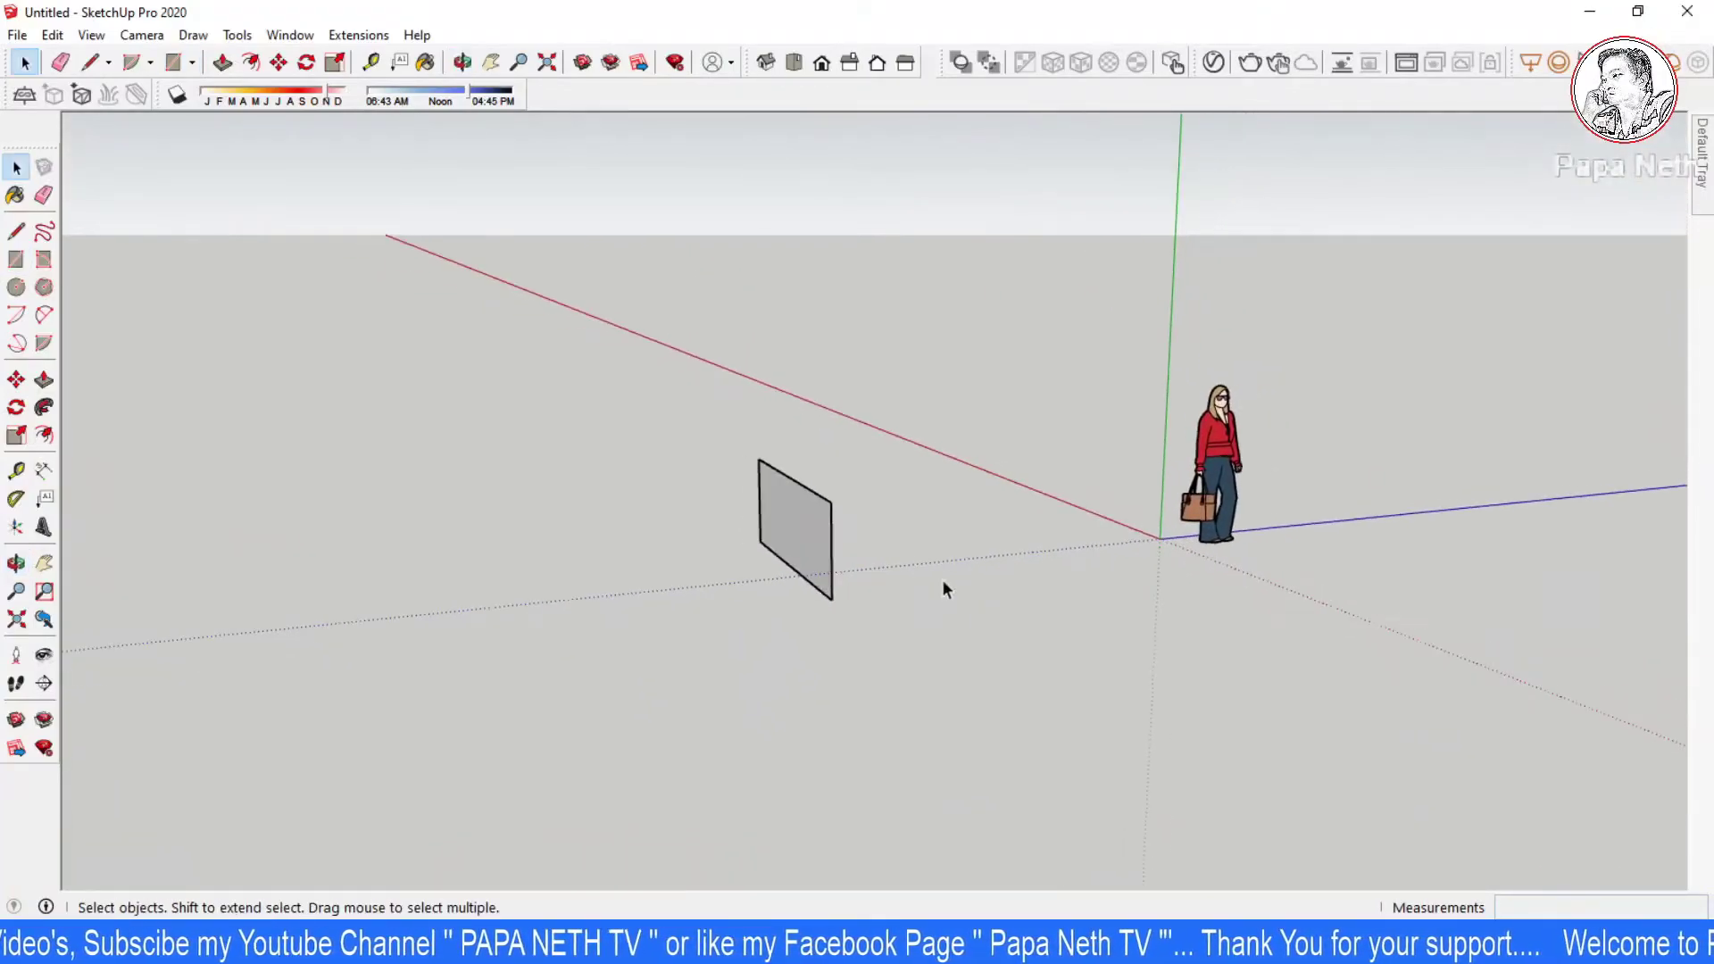